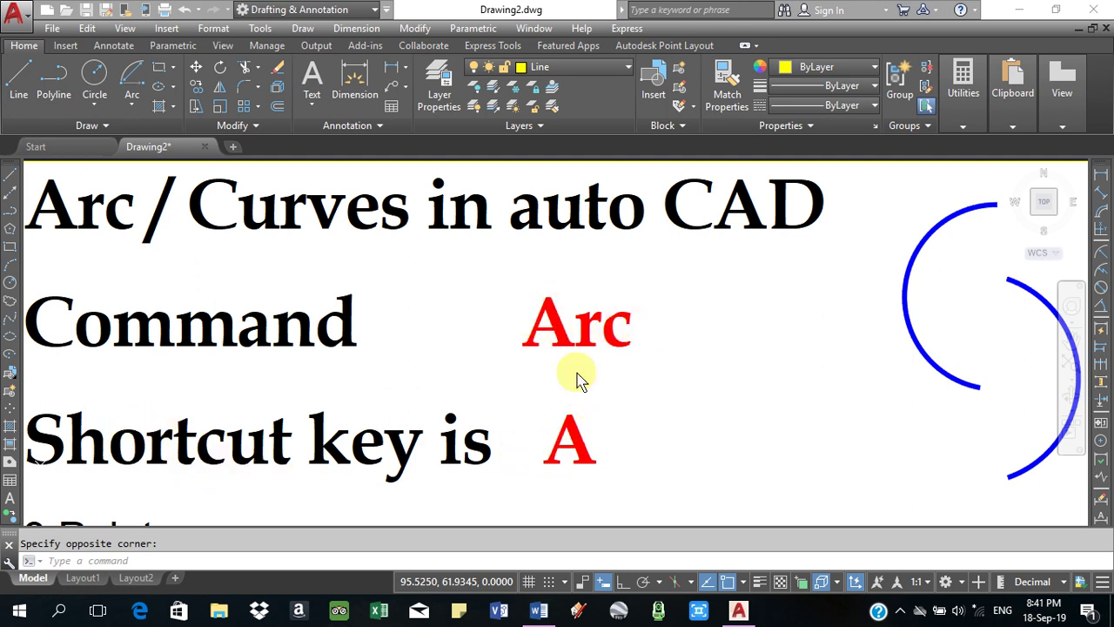
Pan up and zoom a window around the arc-method list, from 3 Point arc to Center start and length.
scroll(484, 319, down, 4)
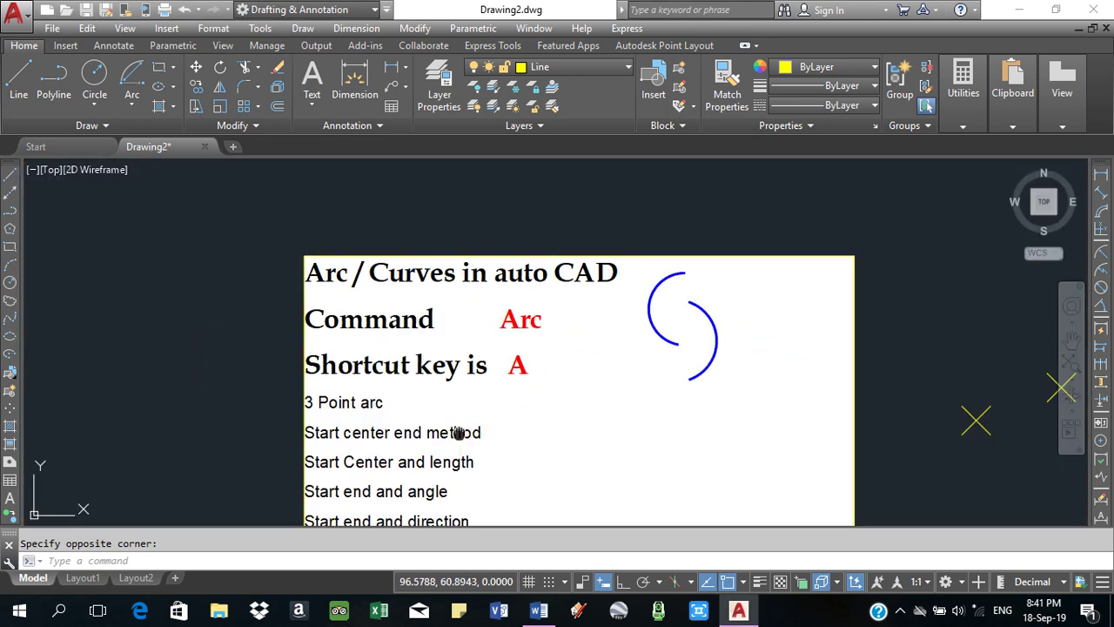
middle_drag(459, 433, 455, 271)
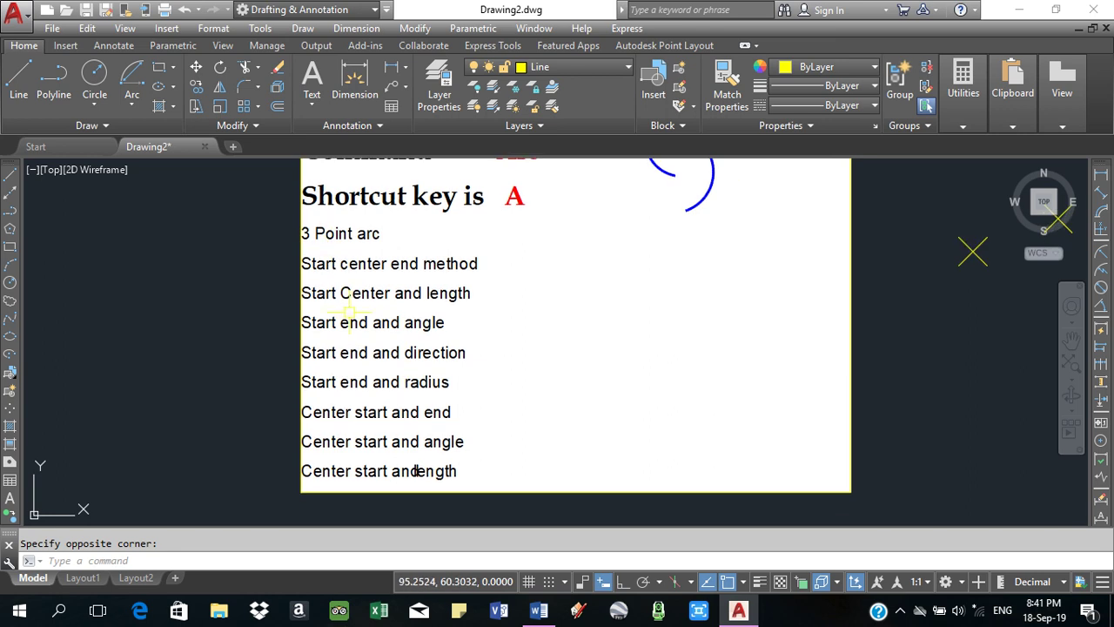
text(z)
key(Return)
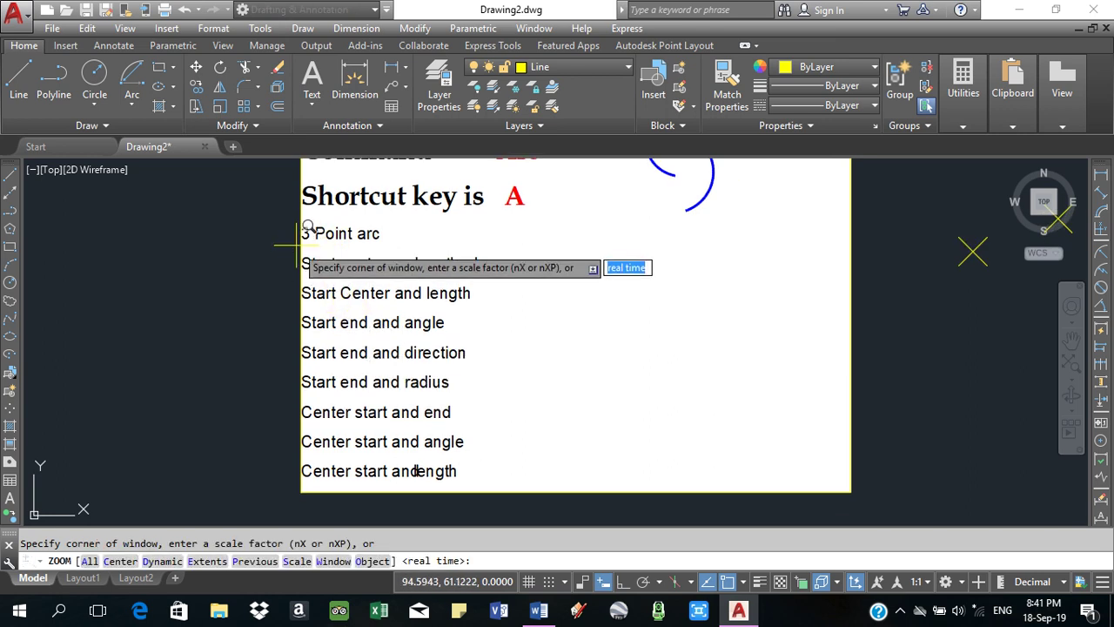
click(293, 223)
click(478, 466)
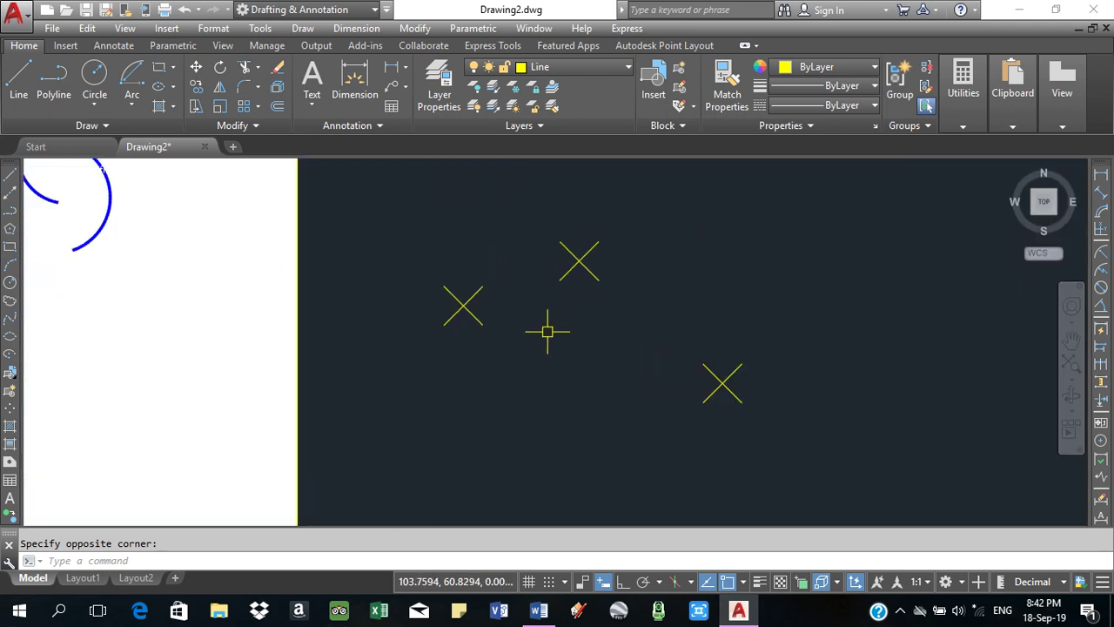
Pan and zoom until the three yellow X marks fill the view, with the reference sheet at the left.
scroll(509, 329, down, 2)
middle_drag(272, 283, 563, 307)
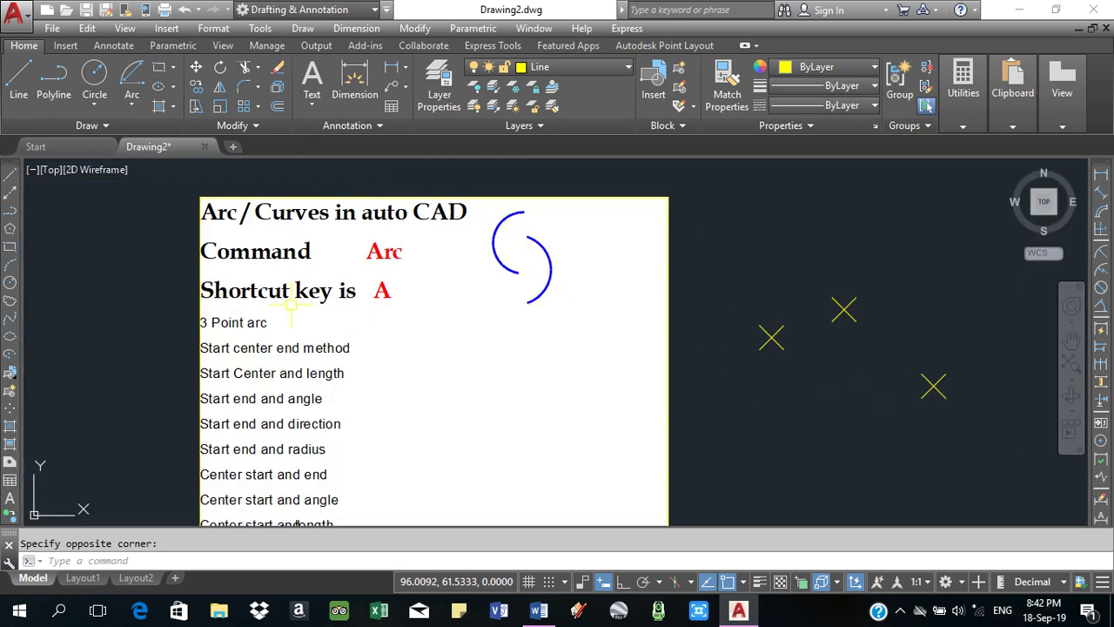
middle_drag(667, 385, 445, 346)
scroll(554, 323, up, 2)
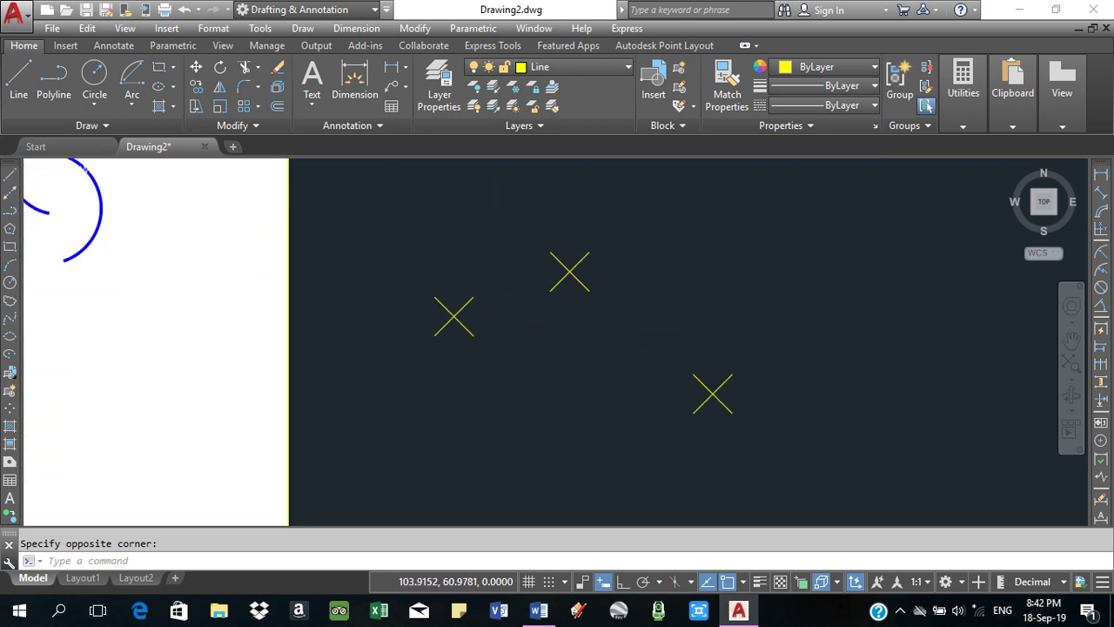
scroll(532, 340, up, 2)
middle_drag(533, 340, 502, 353)
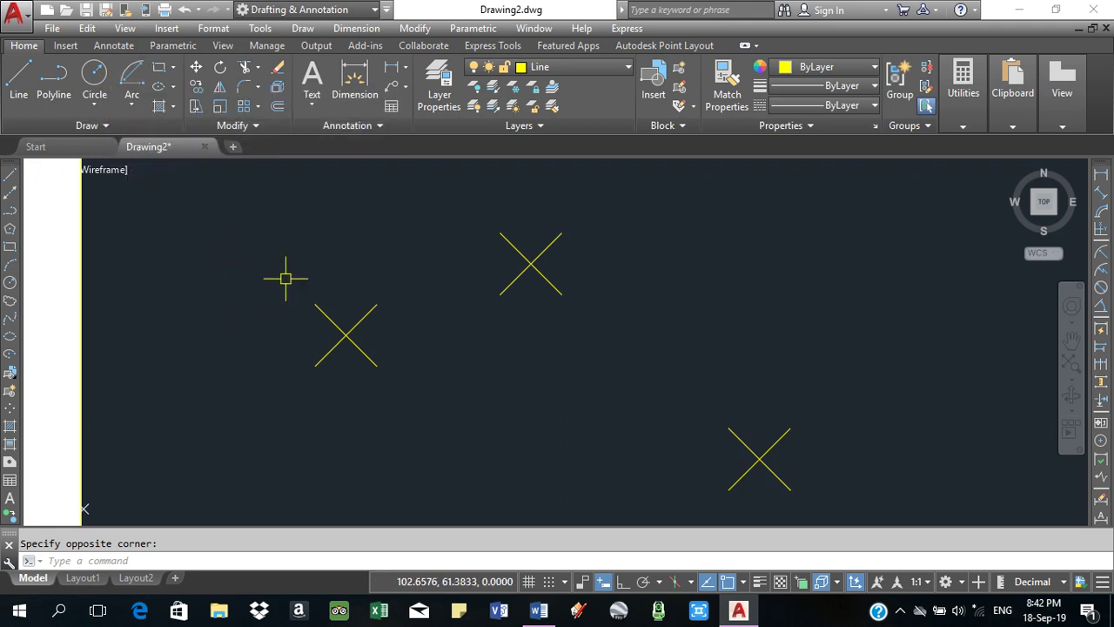
text(A)
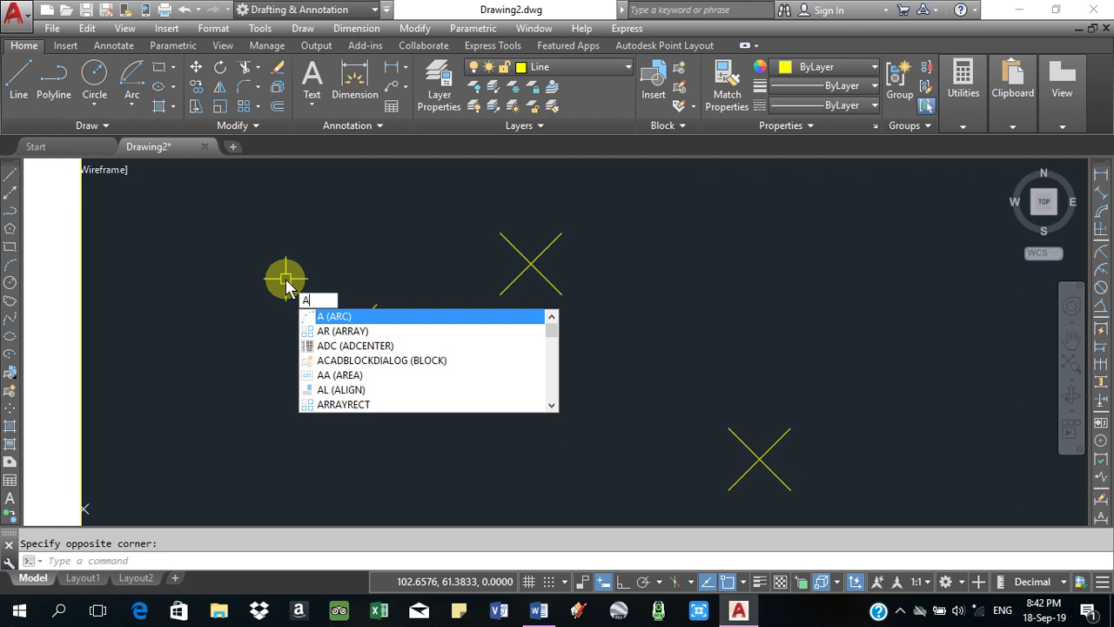
key(Return)
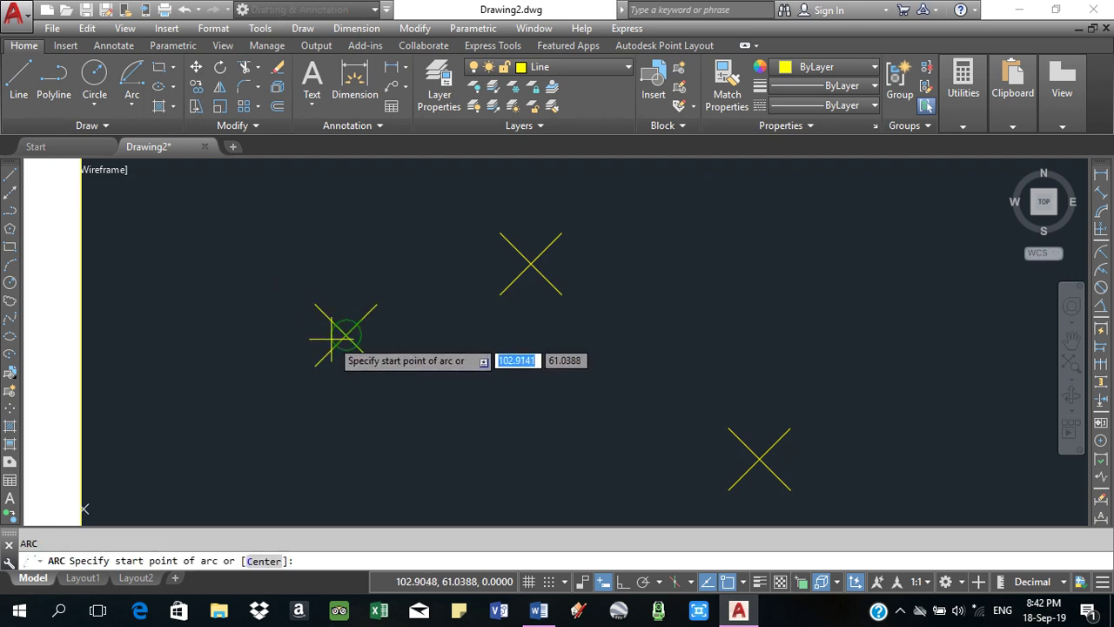
click(345, 333)
click(531, 263)
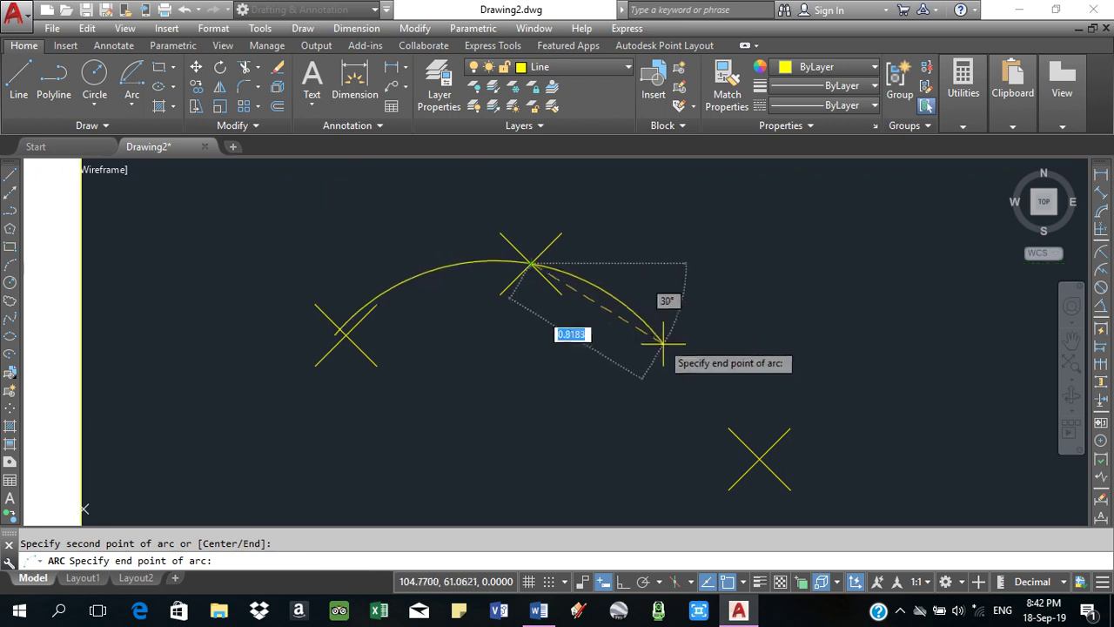
click(761, 456)
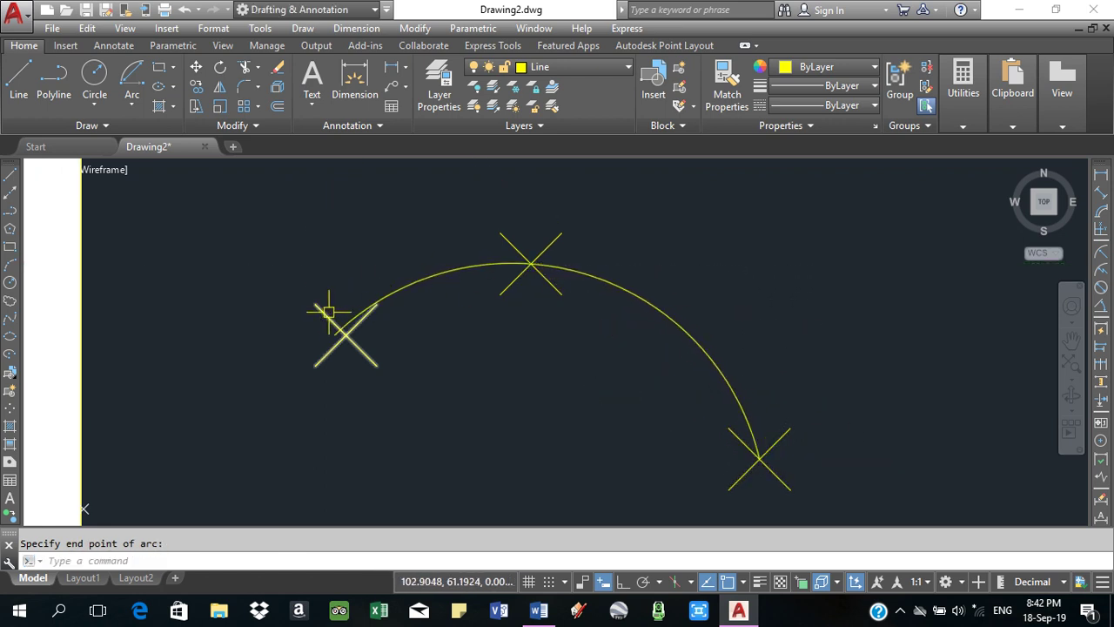
click(393, 296)
click(334, 335)
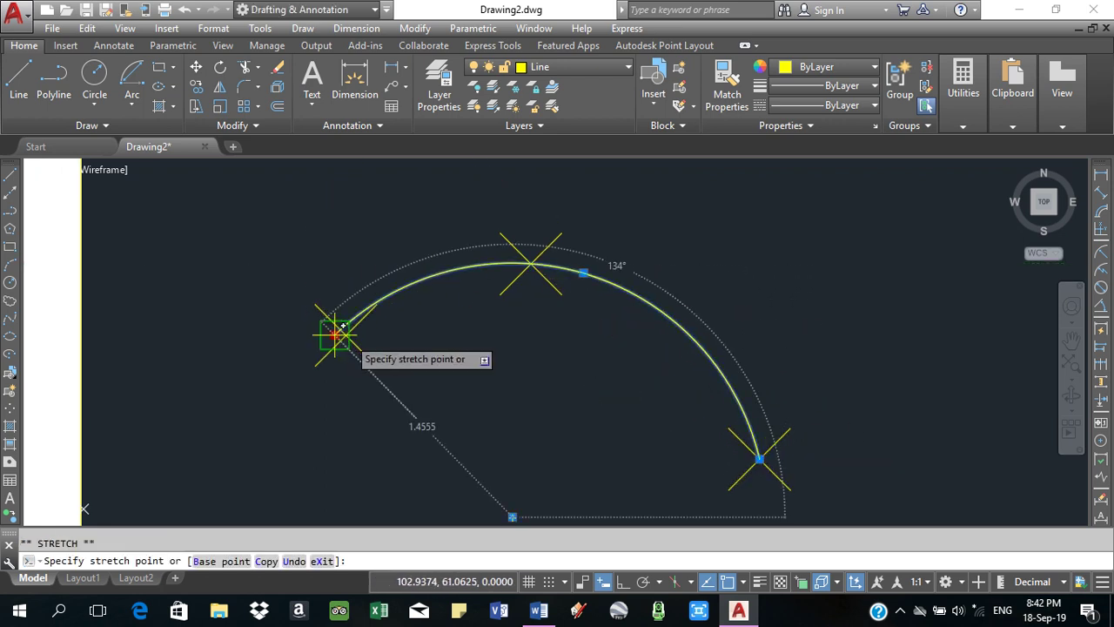
key(Escape)
key(Escape)
scroll(353, 323, up, 7)
scroll(397, 330, down, 7)
click(415, 271)
key(Return)
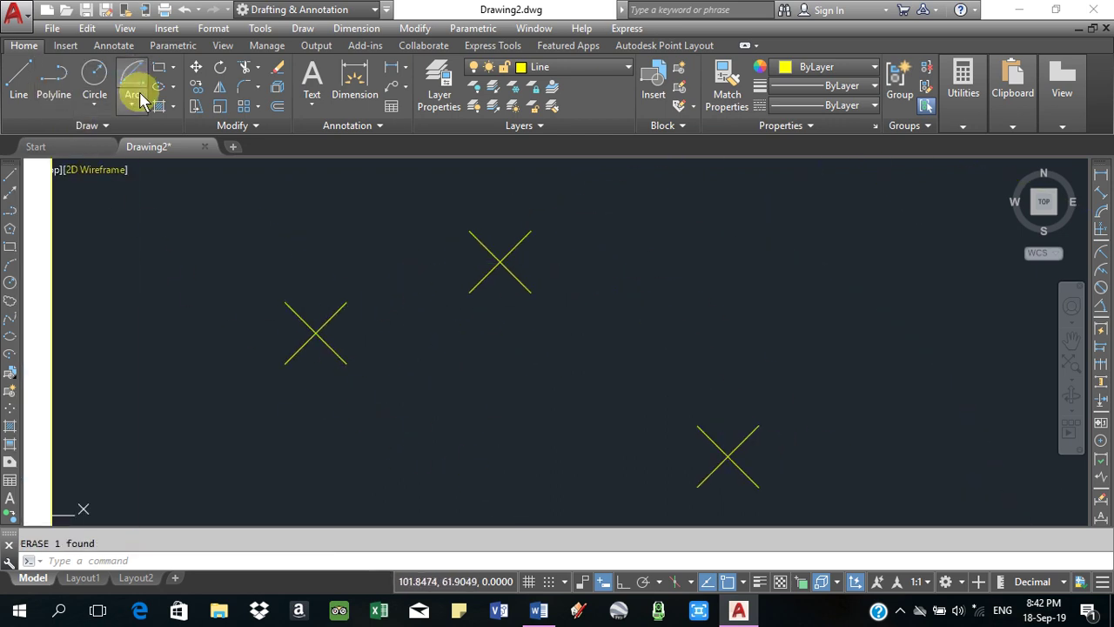
Draw a 3-Point arc from the left X, through the top X, to the lower-right X.
click(133, 108)
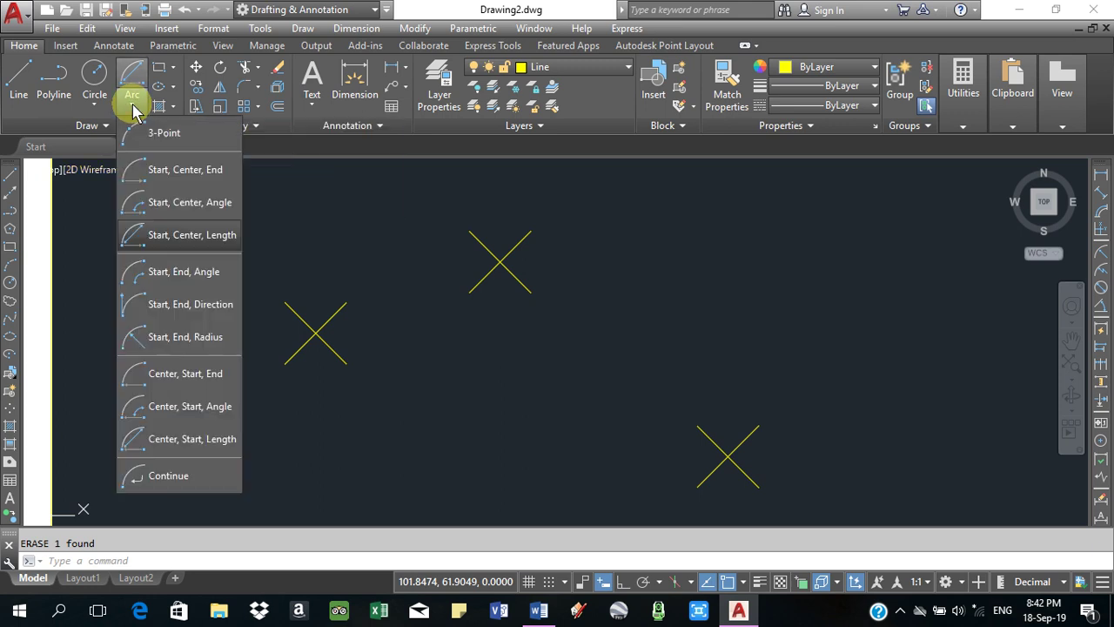
click(144, 134)
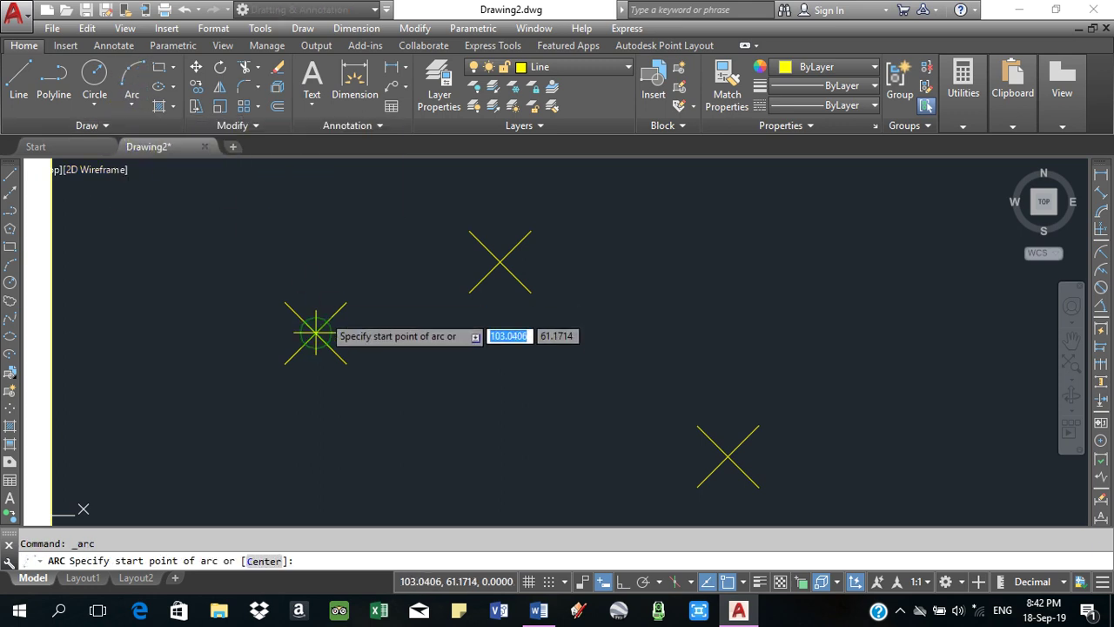
click(316, 333)
click(500, 261)
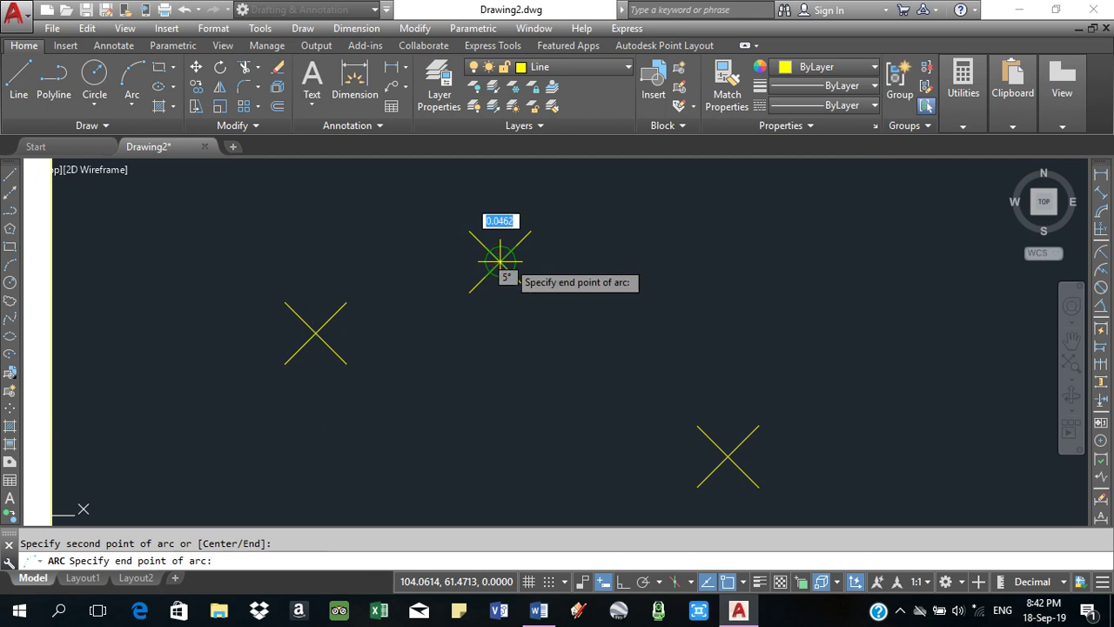
click(728, 455)
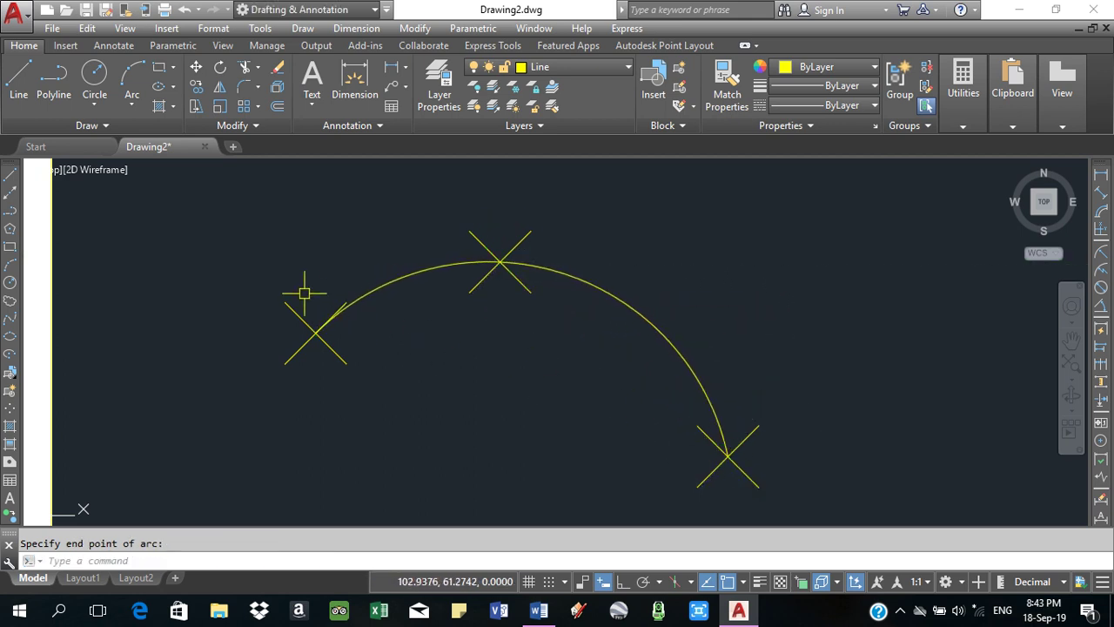
click(580, 284)
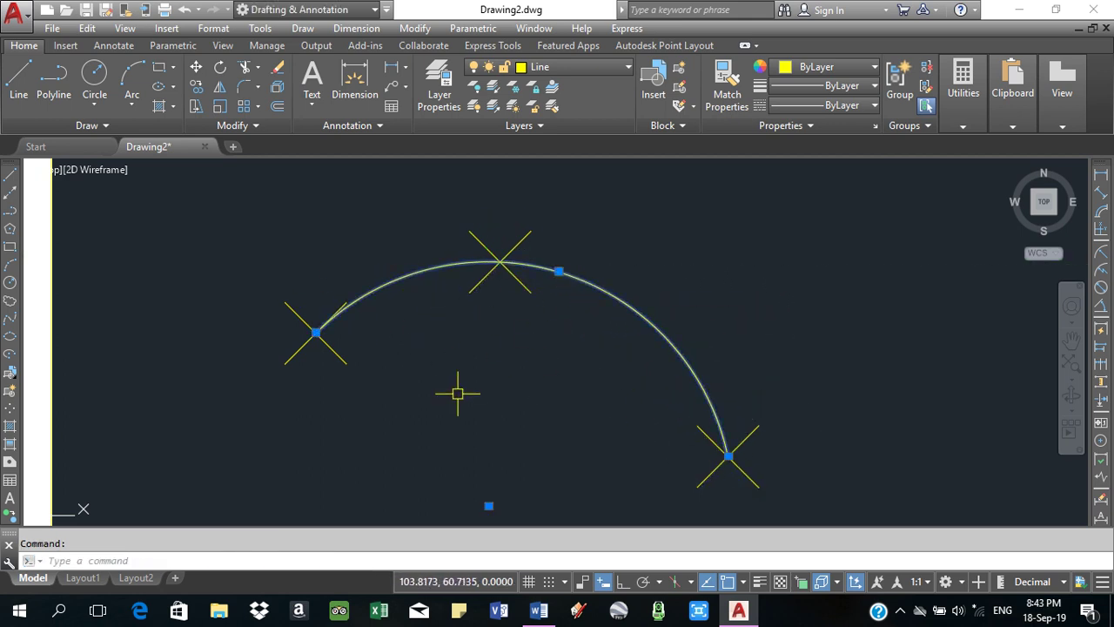
key(Escape)
scroll(579, 336, down, 5)
scroll(485, 351, up, 2)
Draw a horizontal line to the right of the 3-point arc.
middle_drag(485, 351, 384, 364)
text(l)
key(Return)
click(425, 322)
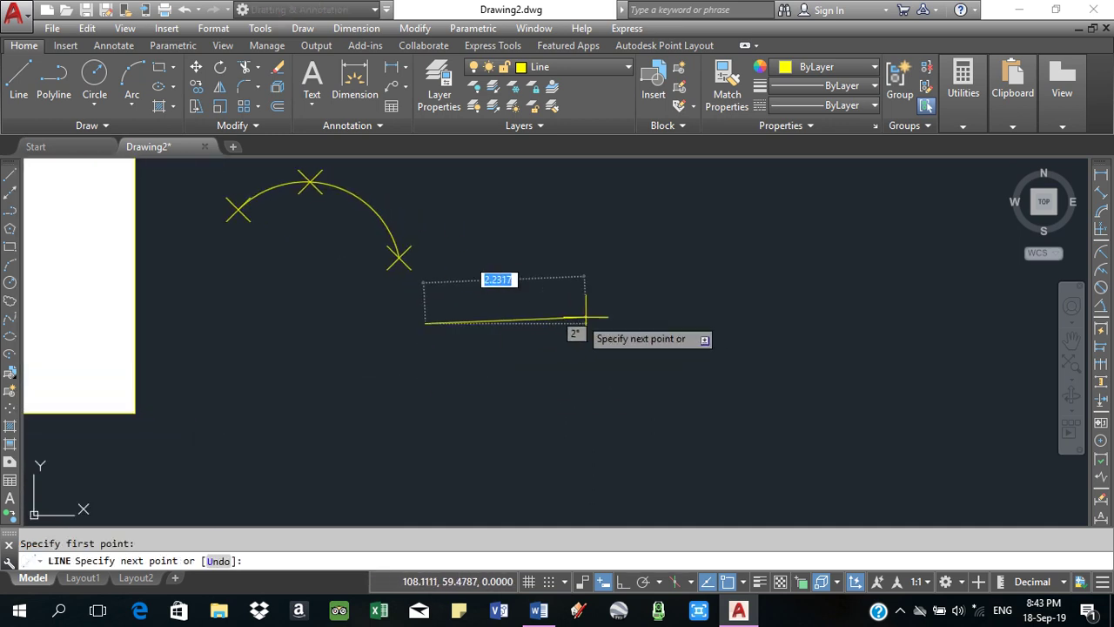
key(Escape)
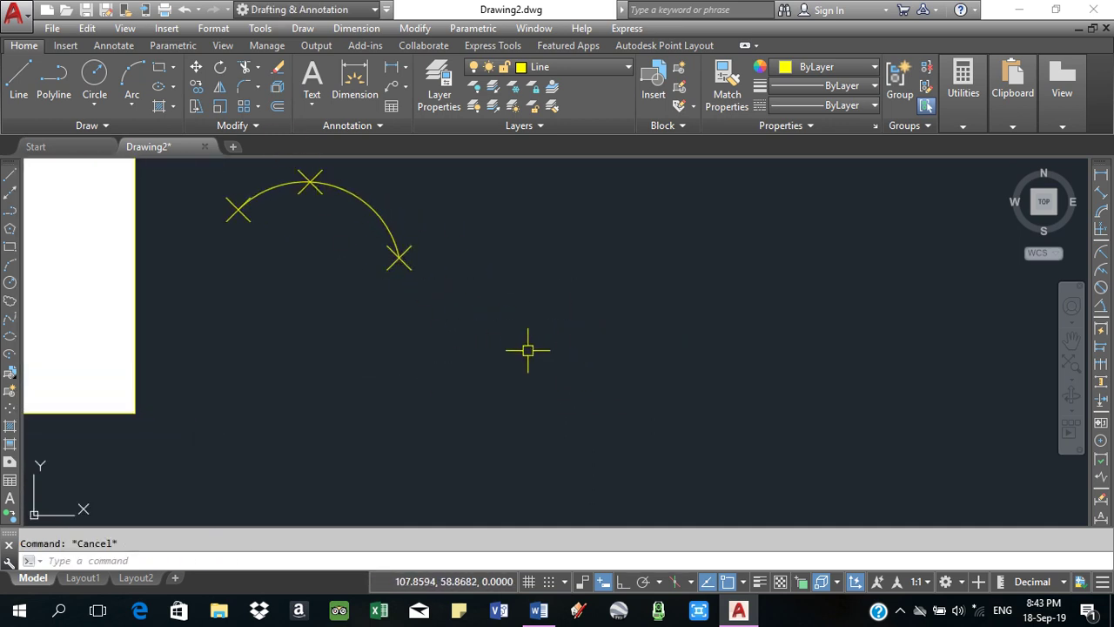
key(Return)
click(453, 331)
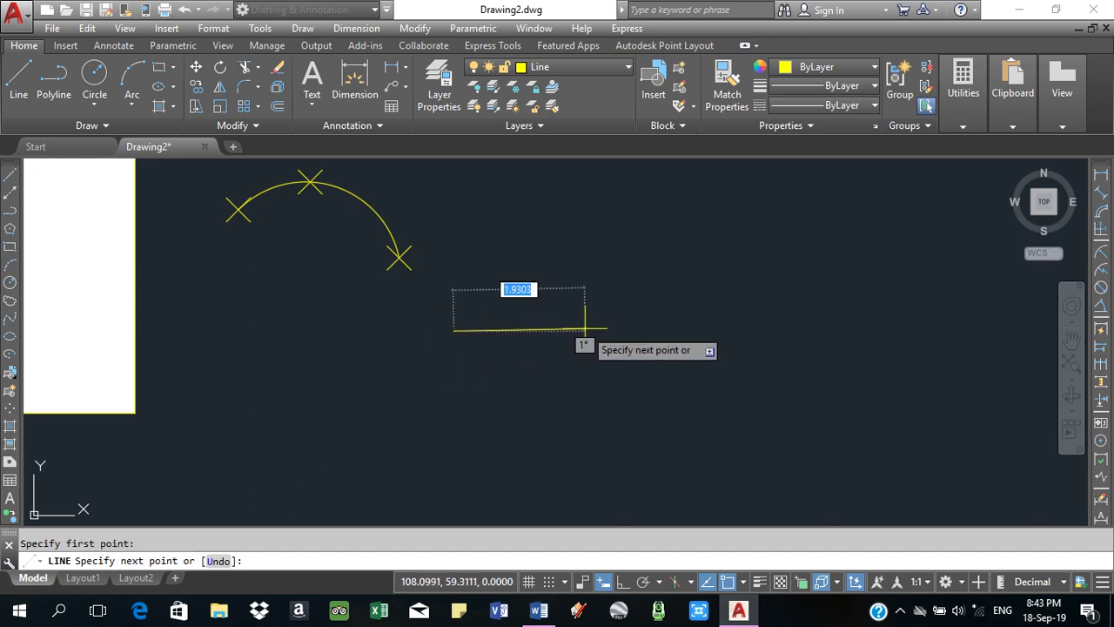
click(580, 331)
key(Return)
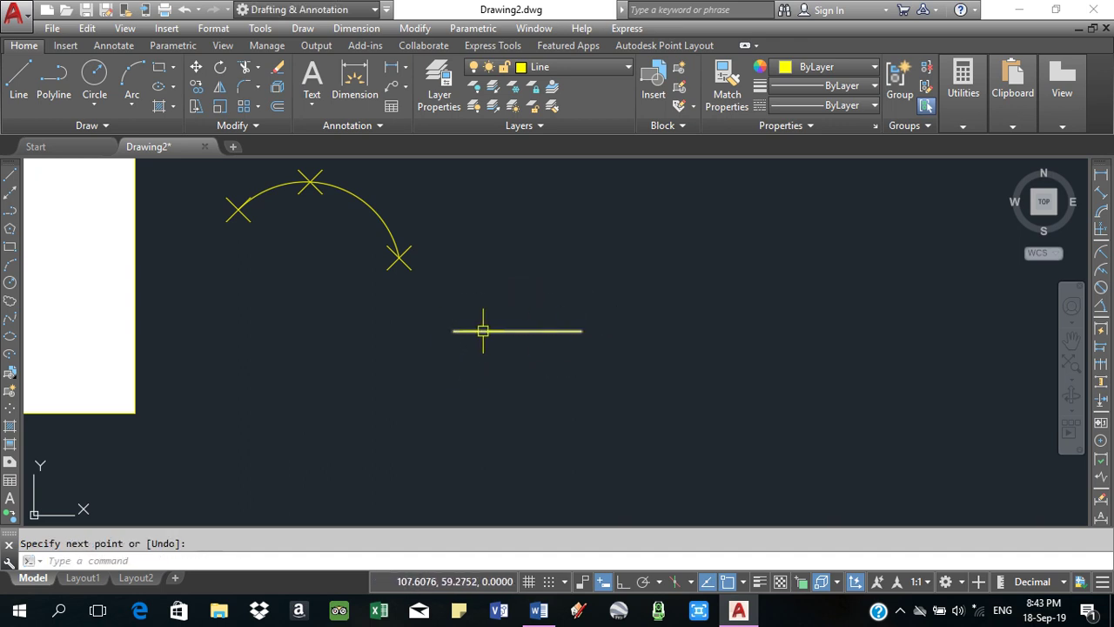
scroll(540, 329, up, 4)
mouse_move(643, 322)
middle_down()
mouse_move(610, 379)
mouse_move(614, 403)
middle_up()
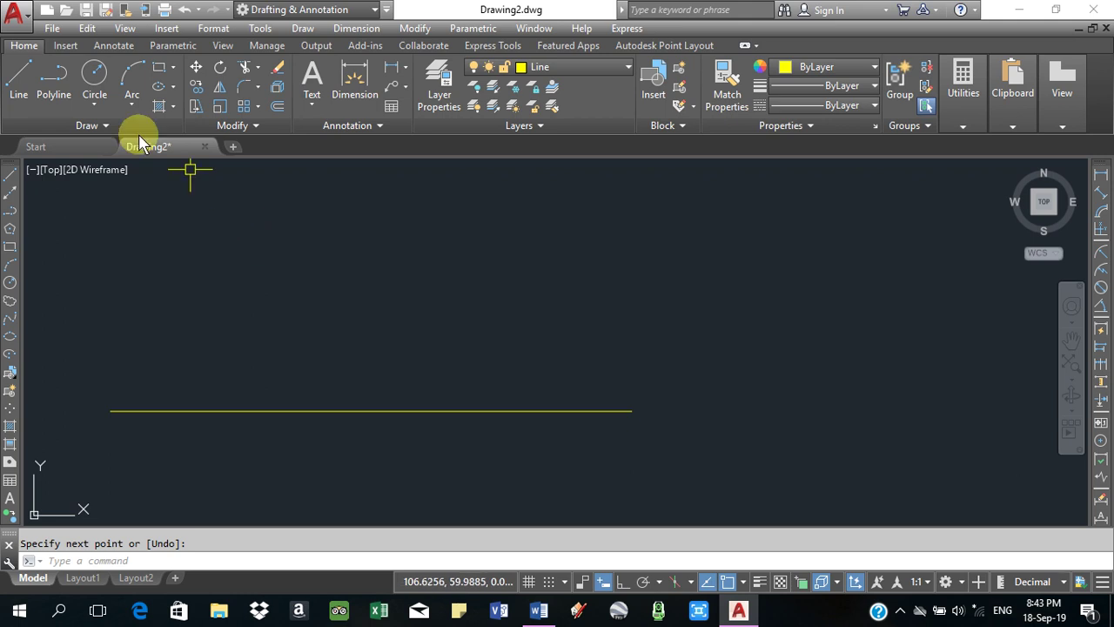
Draw a Start, Center, End arc from the line's right endpoint, with end value 50.
click(131, 105)
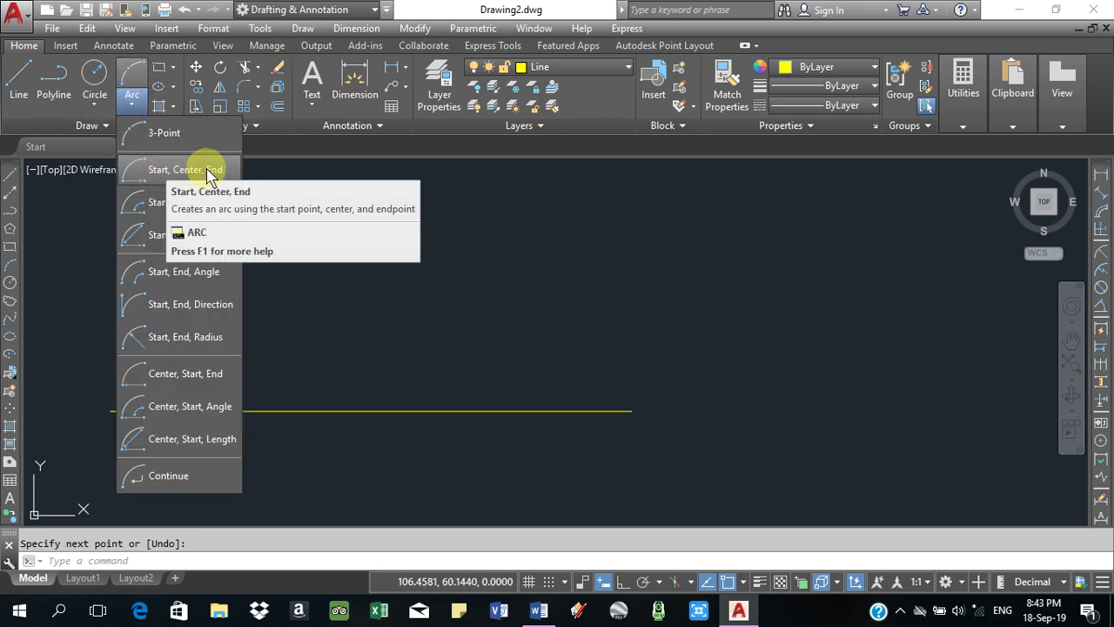
click(174, 170)
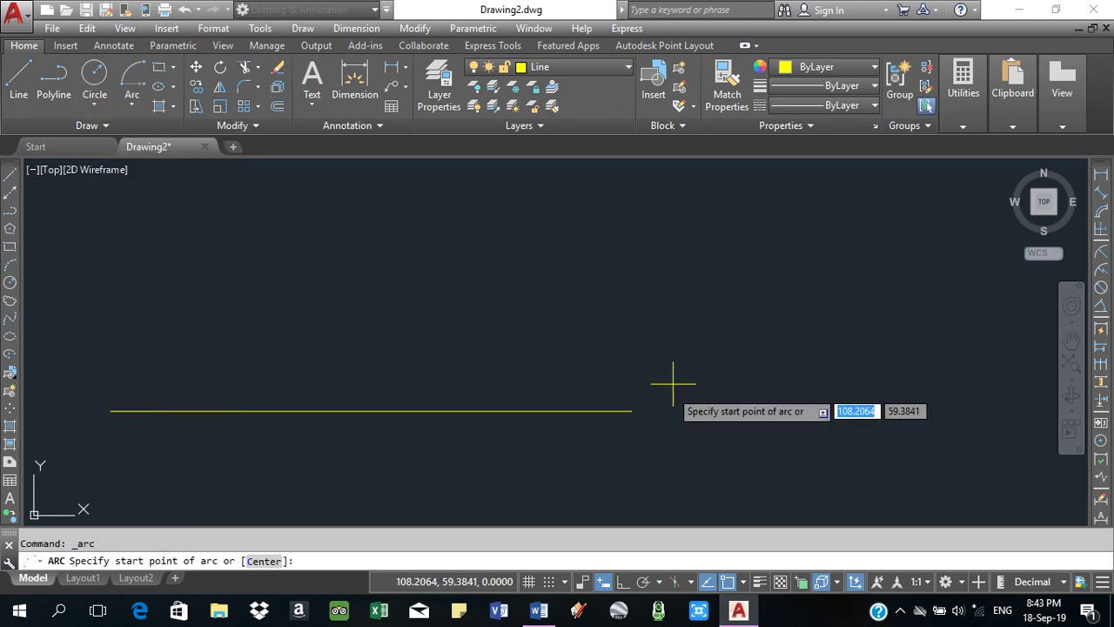
click(632, 410)
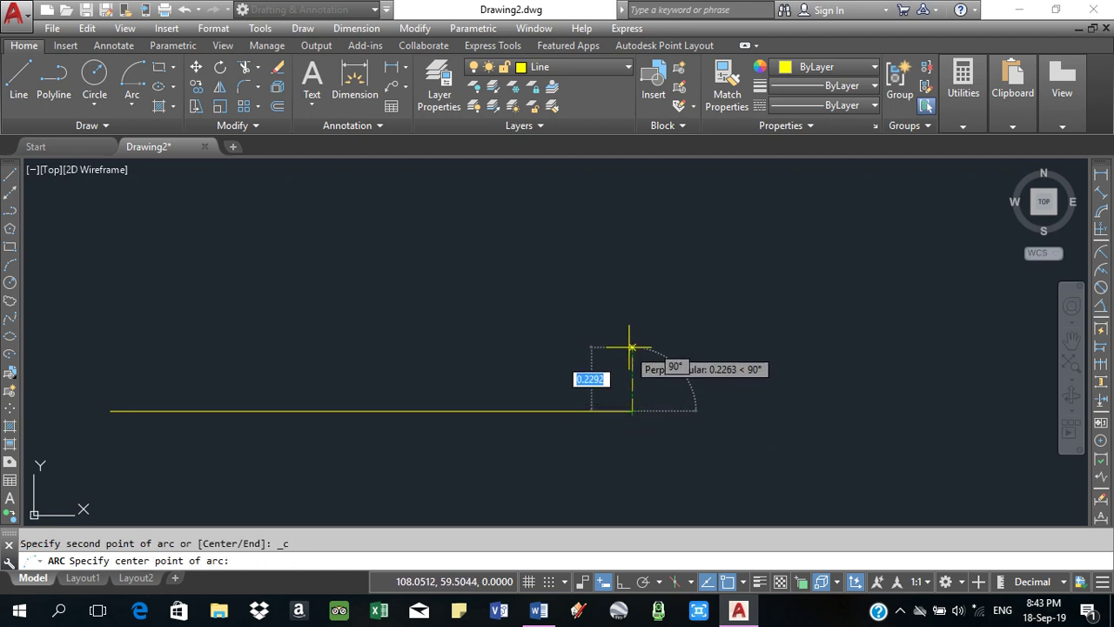
click(632, 345)
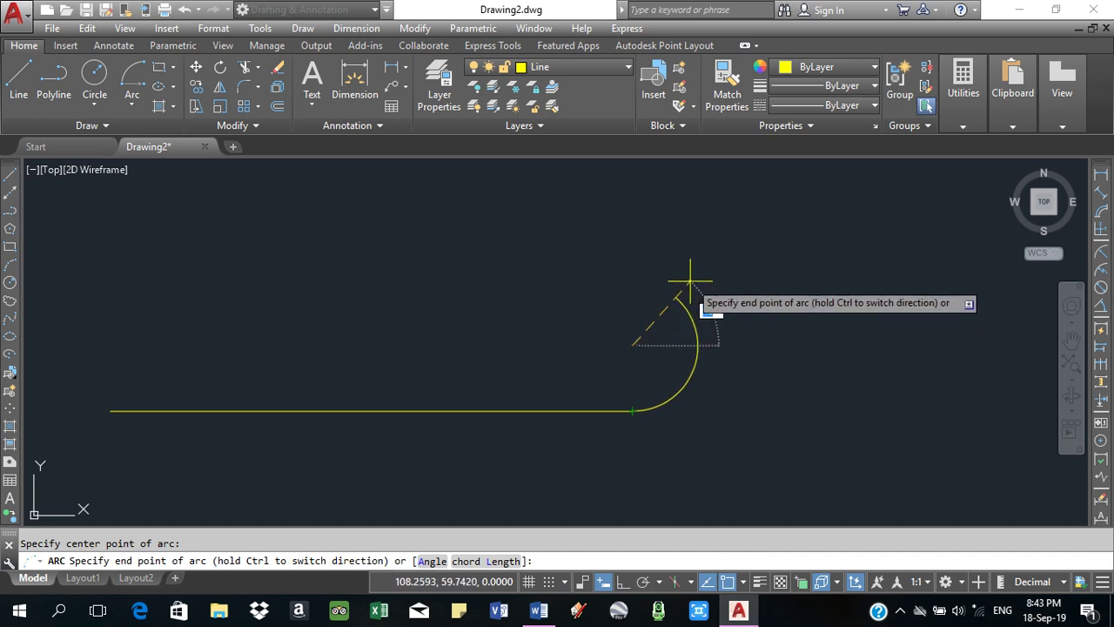
text(50)
key(Return)
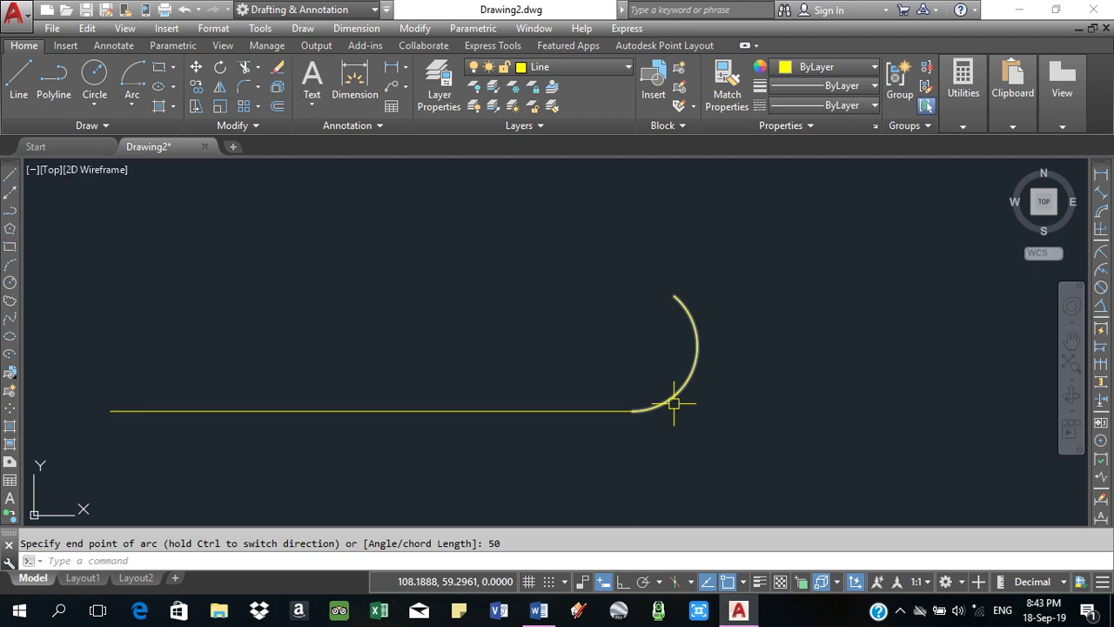
Start an angle dimension on the new arc, then cancel it.
click(1102, 311)
click(697, 332)
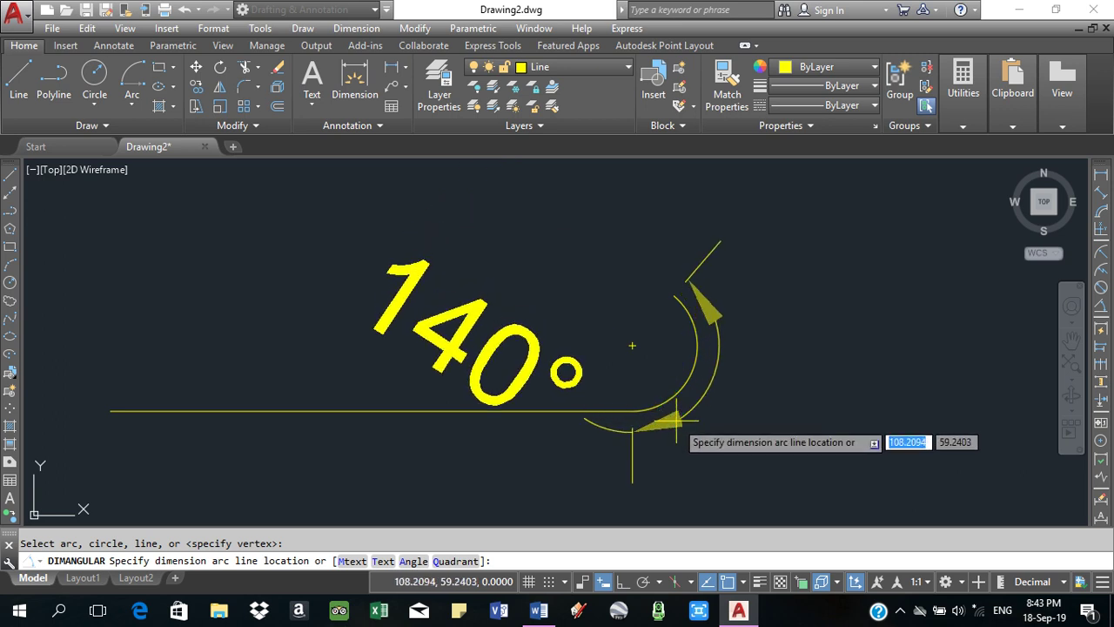
key(Escape)
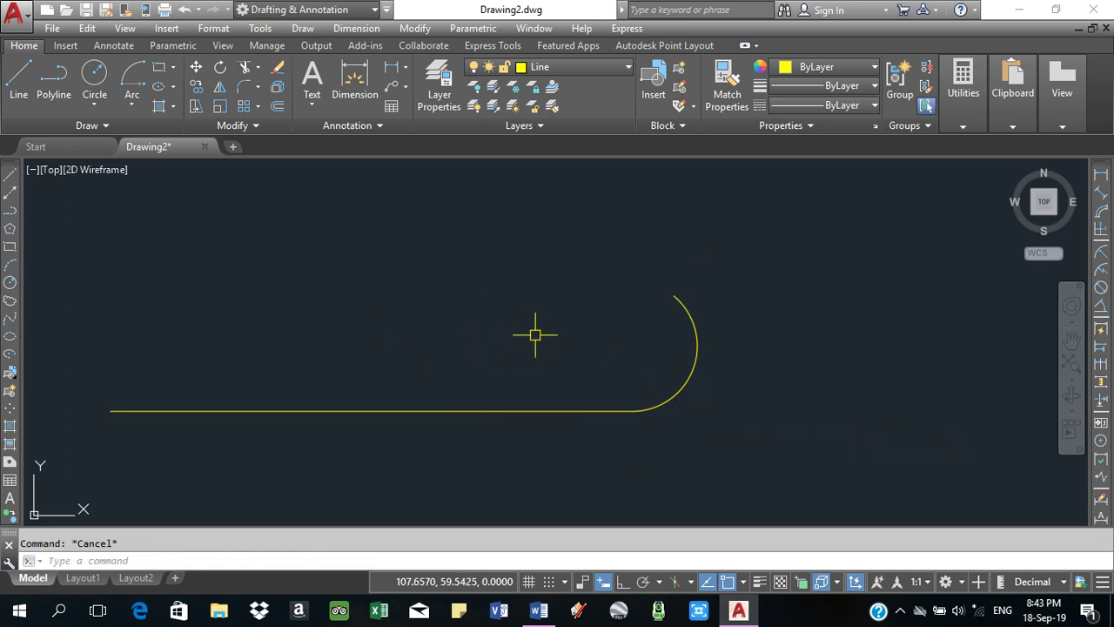
click(130, 106)
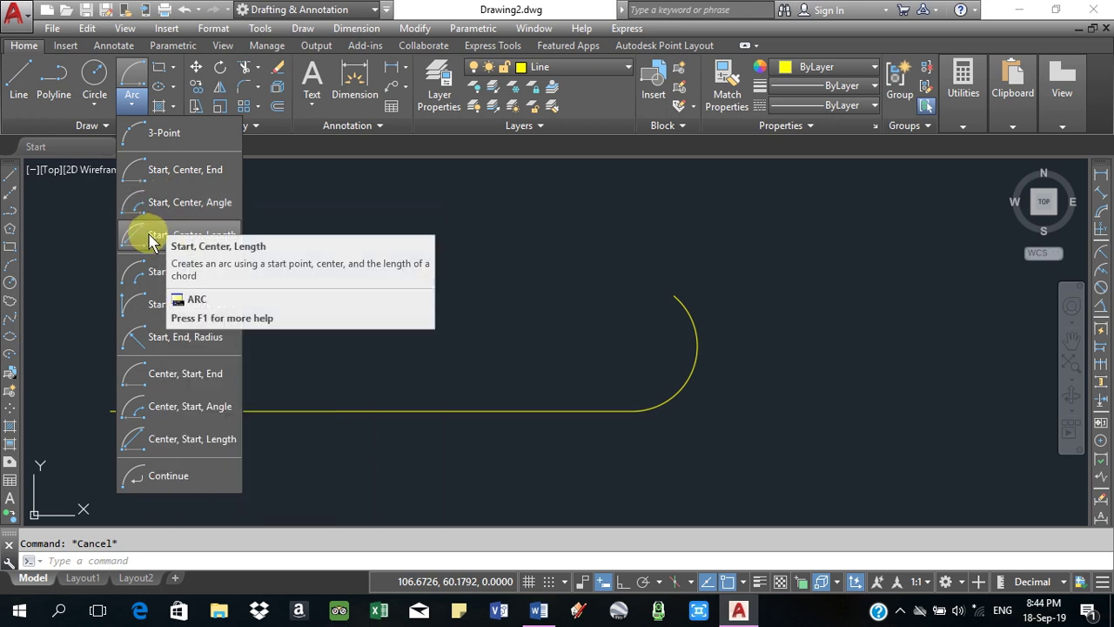
click(153, 241)
scroll(652, 388, down, 4)
middle_drag(652, 389, 535, 427)
middle_drag(385, 447, 554, 380)
scroll(566, 388, up, 3)
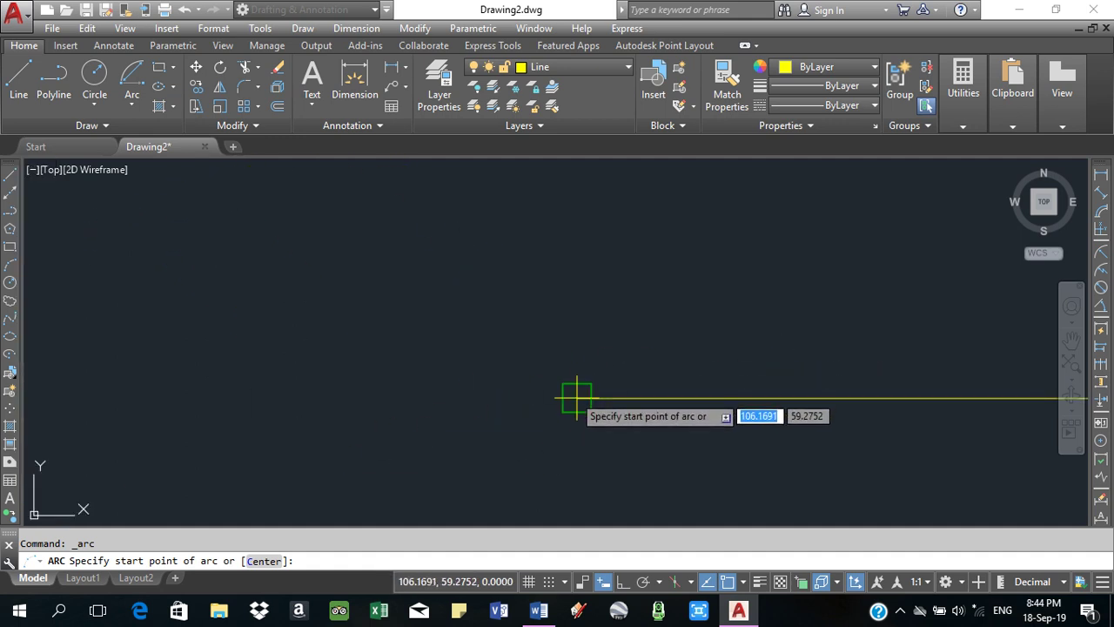
click(576, 397)
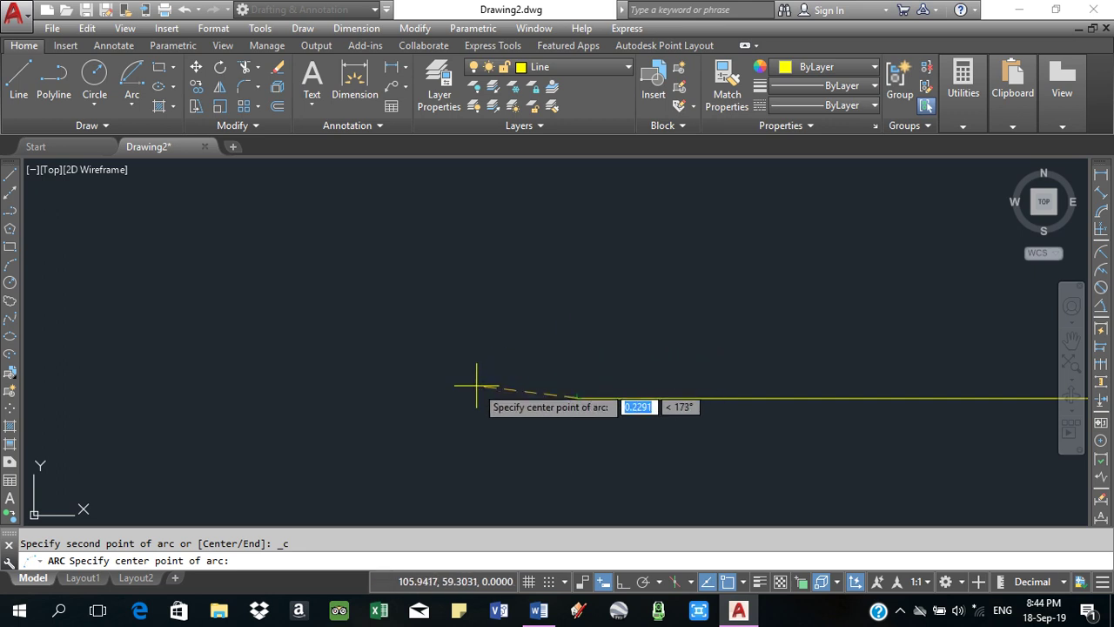
click(497, 320)
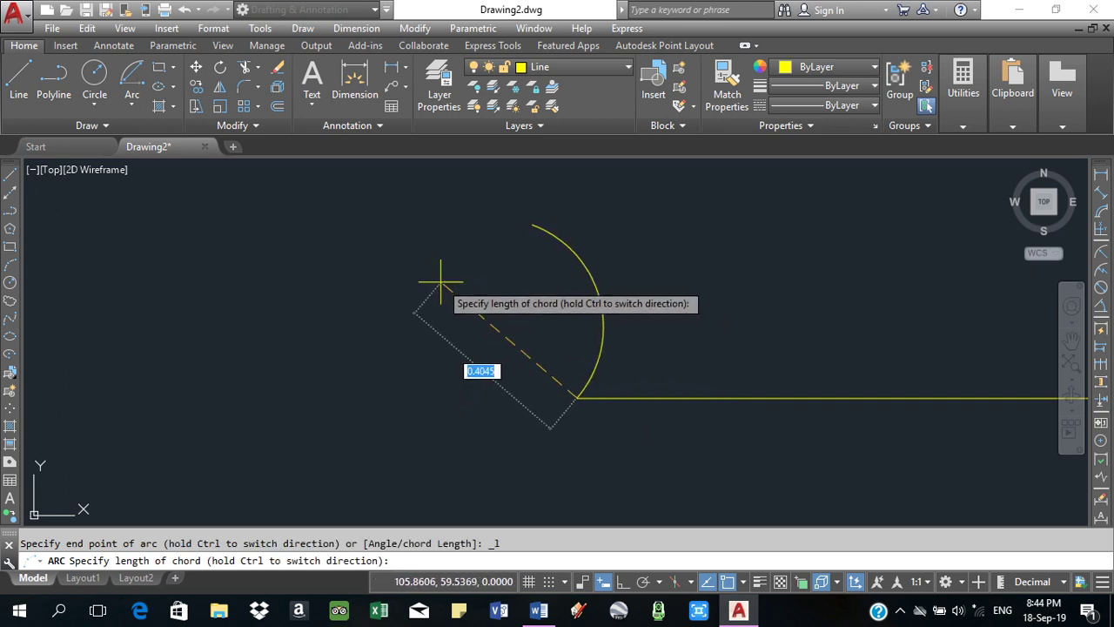
text(1)
key(Return)
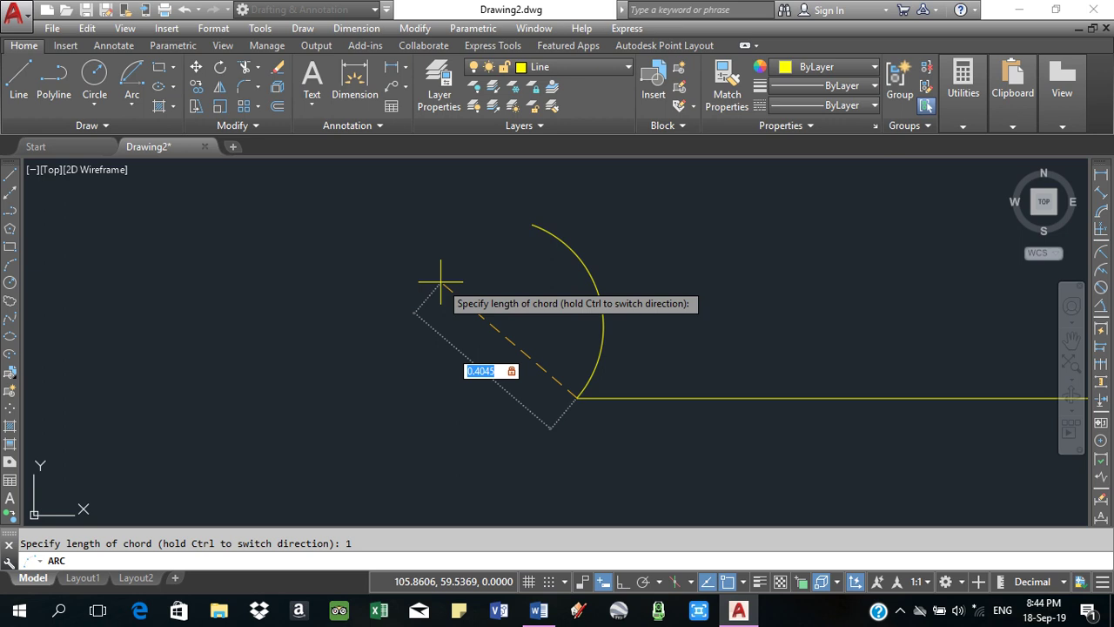
click(441, 281)
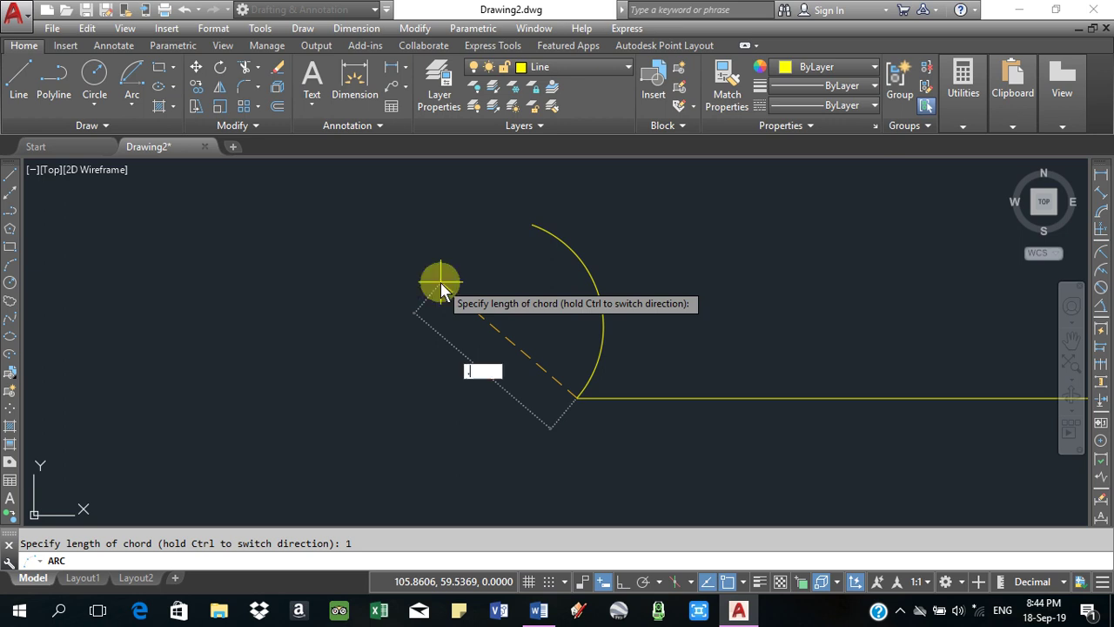
text(4)
key(Return)
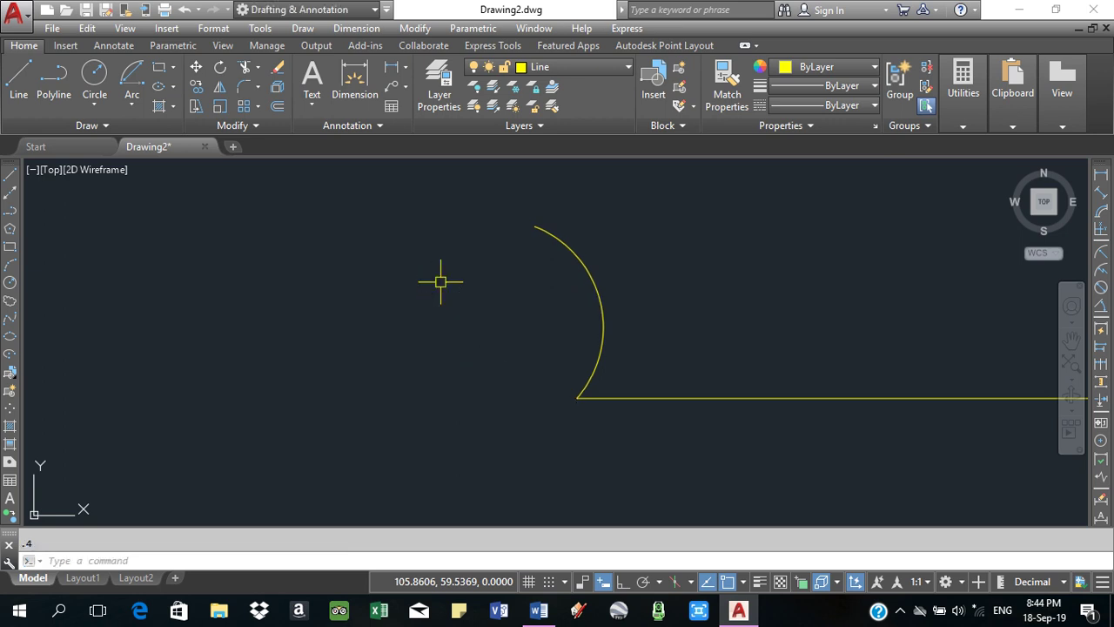
click(591, 290)
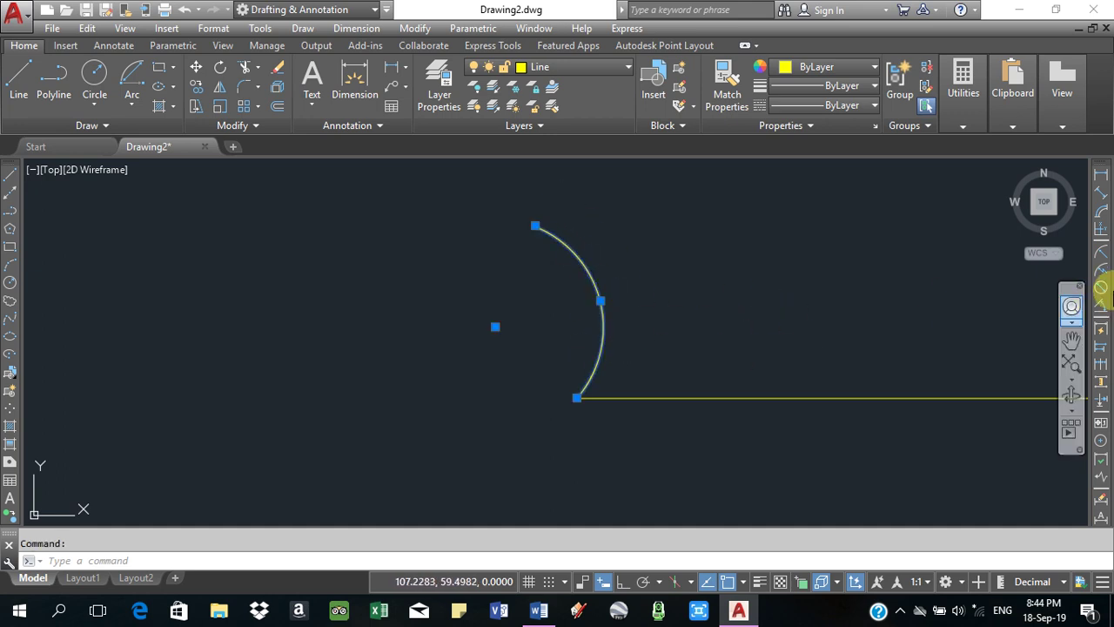
click(601, 305)
key(Escape)
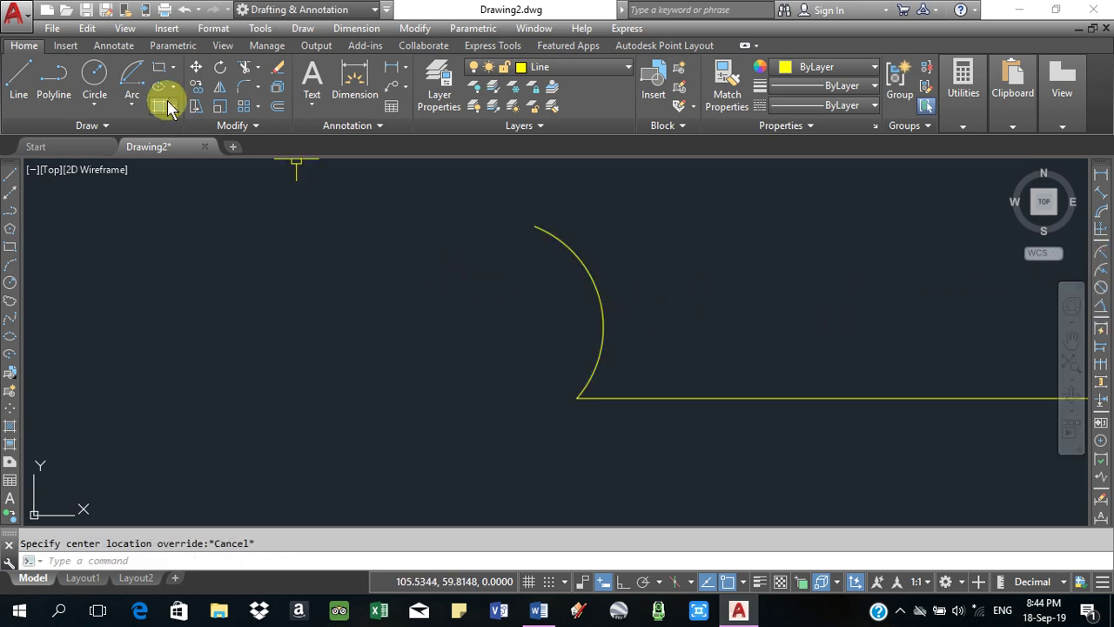
scroll(445, 261, down, 4)
middle_drag(515, 291, 309, 355)
click(344, 349)
click(271, 313)
key(Delete)
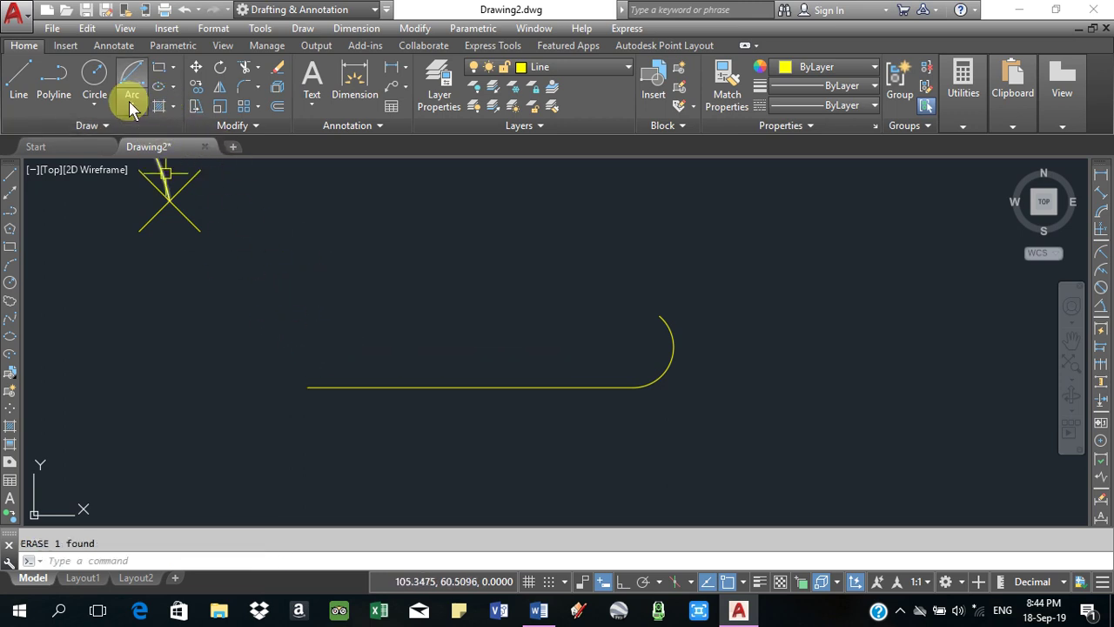
Draw a Start, End, Radius arc of radius 0.3 from the first arc's top endpoint.
click(131, 102)
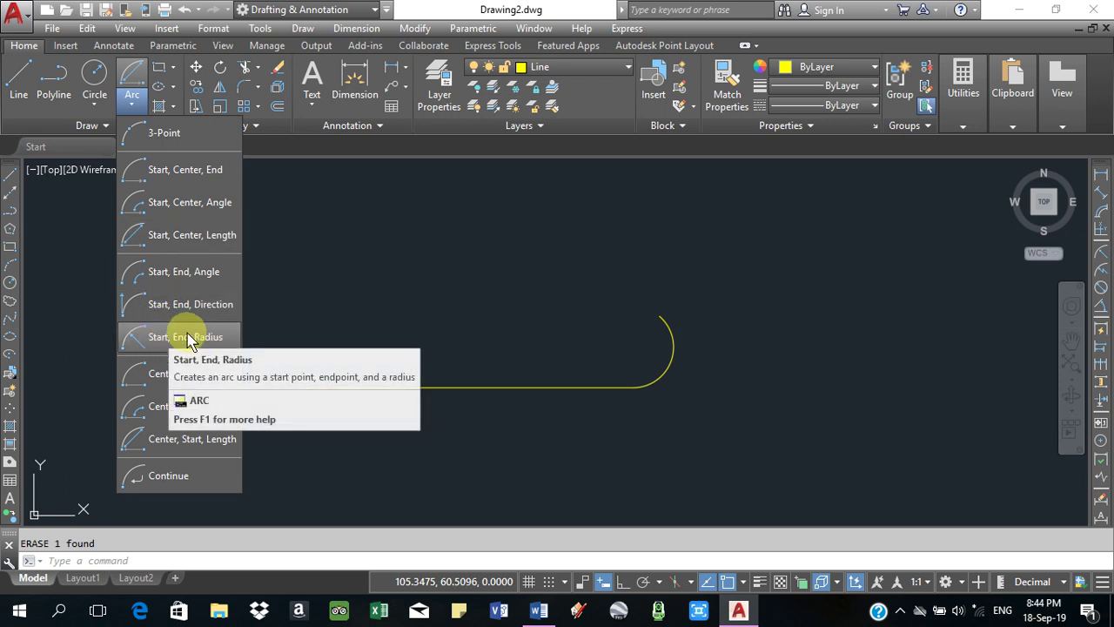
click(189, 339)
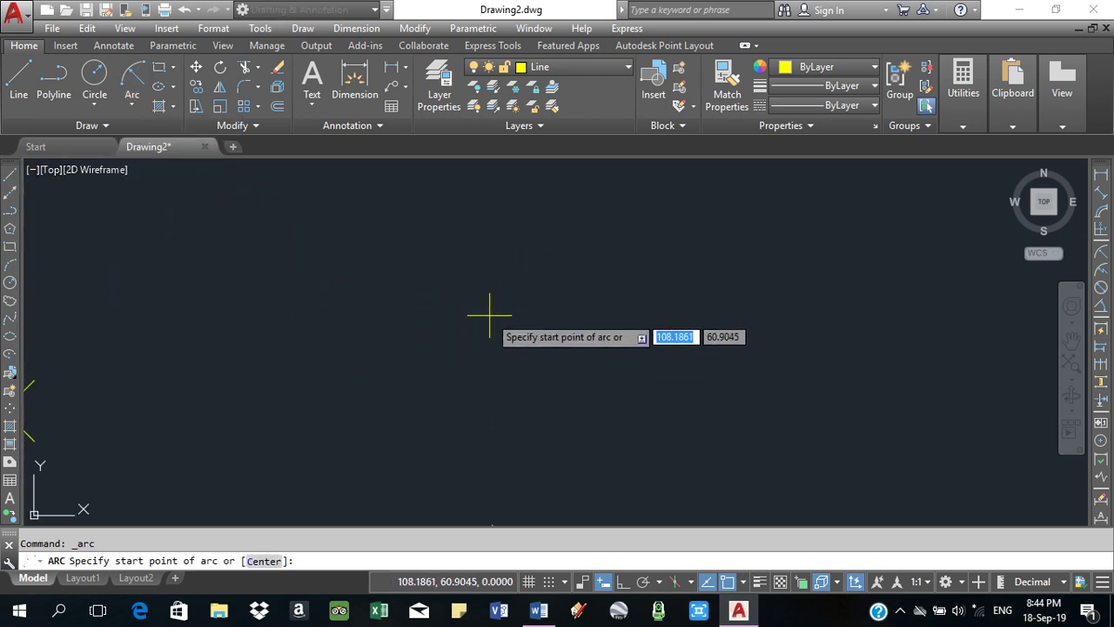
click(510, 451)
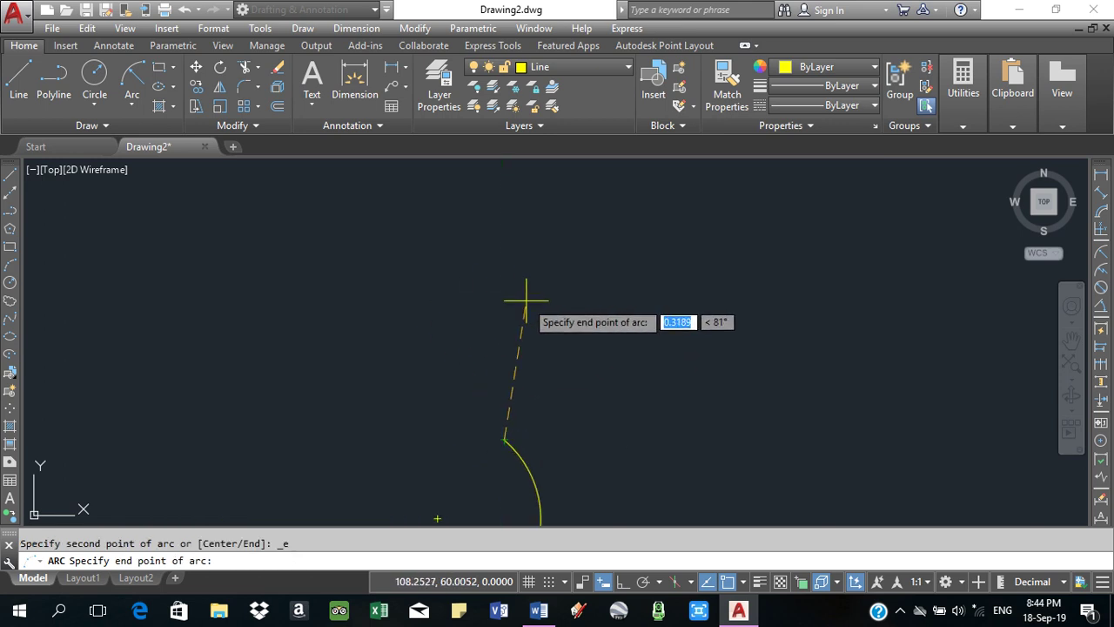
click(592, 288)
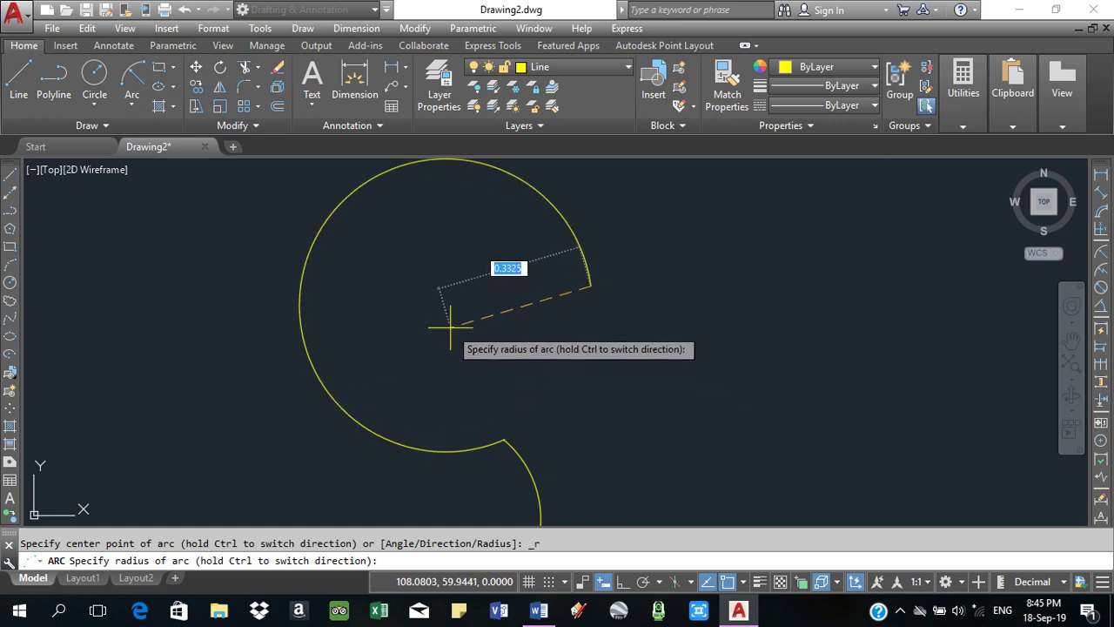
text(.3)
key(Return)
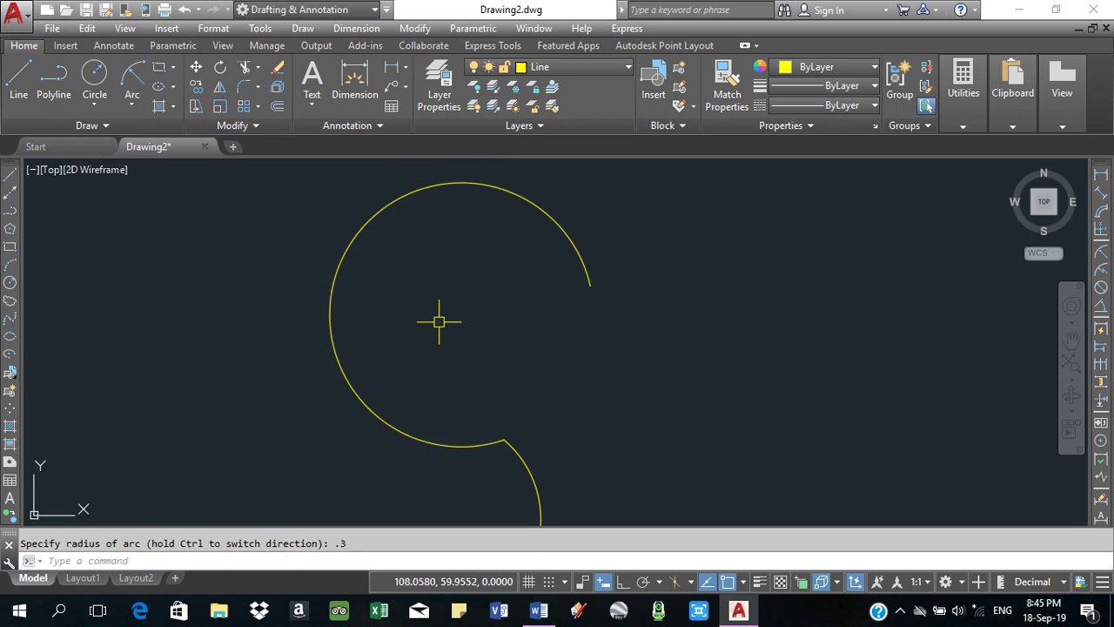
scroll(539, 327, down, 2)
scroll(548, 318, down, 1)
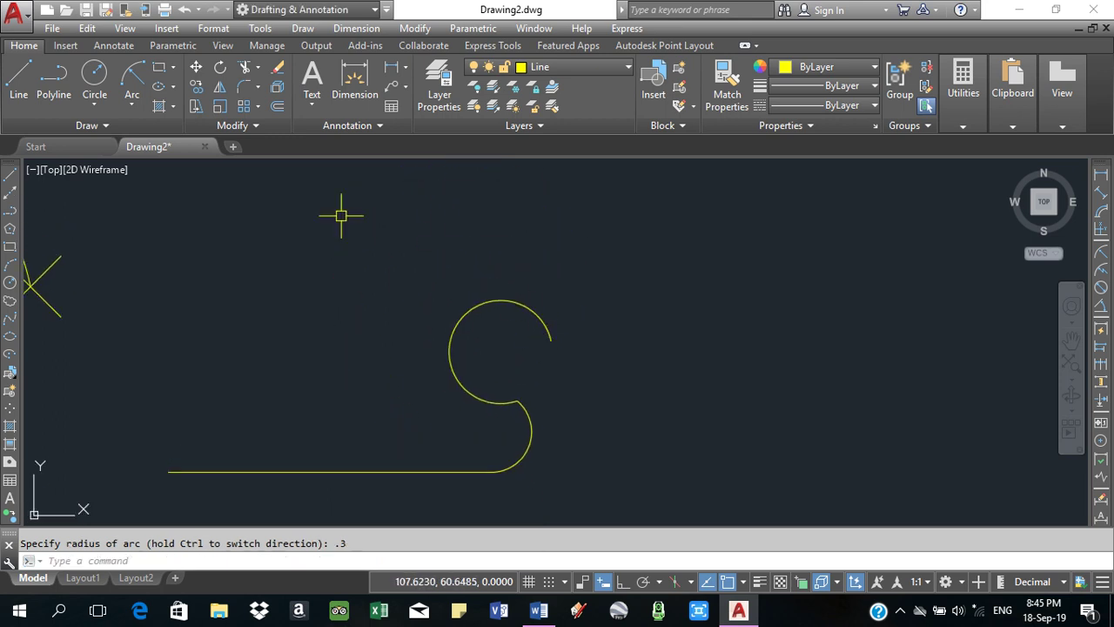
click(132, 104)
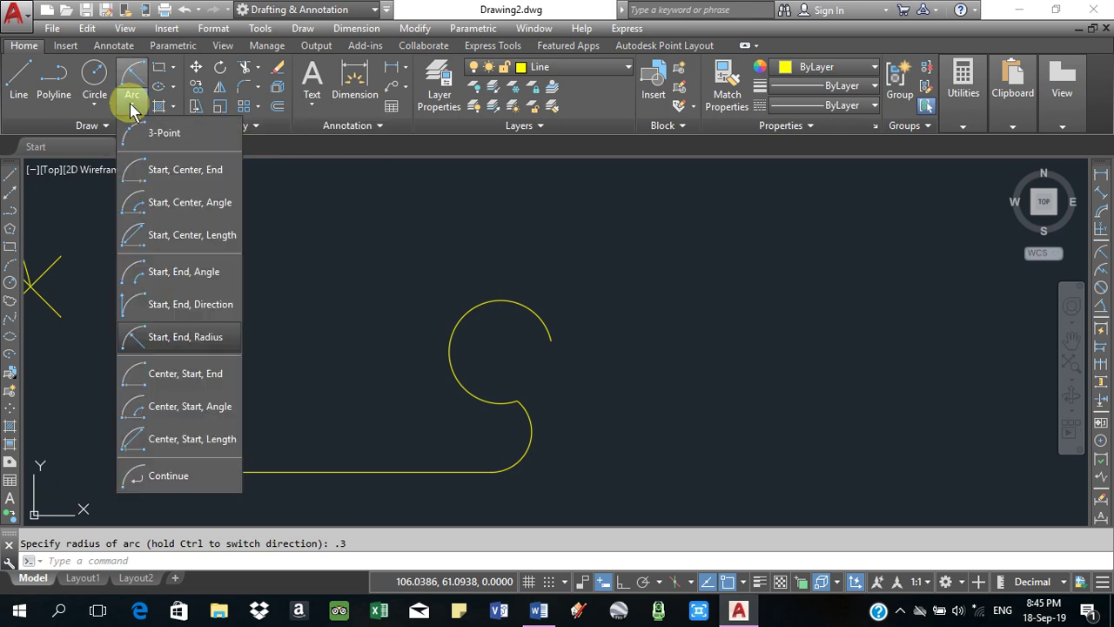
Draw a Center, Start, Angle arc with a 100° included angle, centered on the existing arc's endpoint.
click(187, 404)
scroll(462, 385, up, 5)
scroll(545, 373, down, 1)
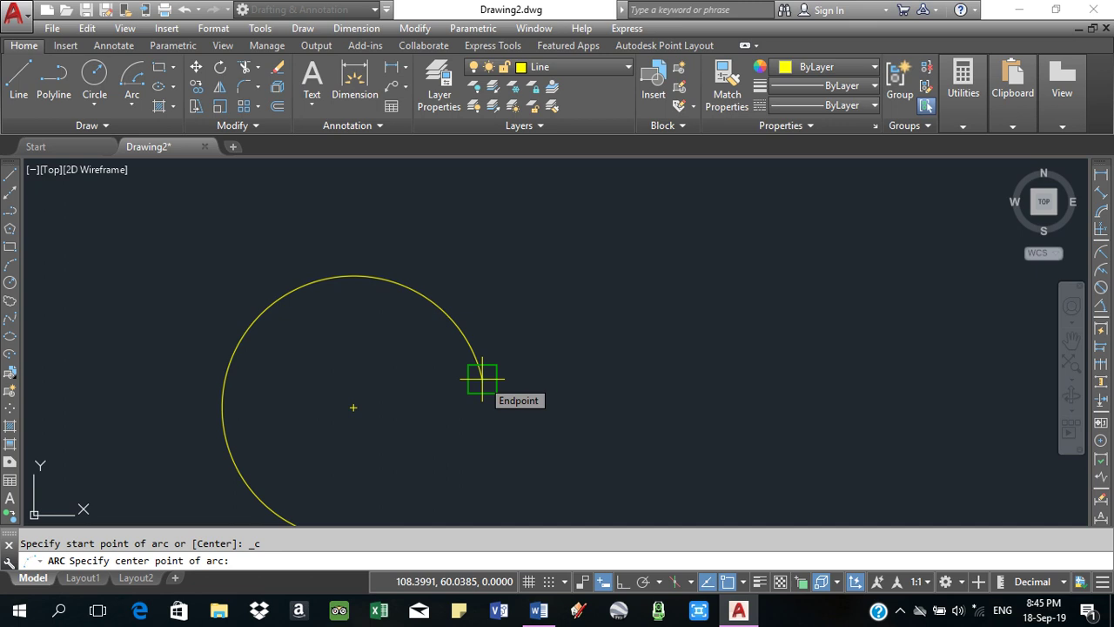
click(481, 379)
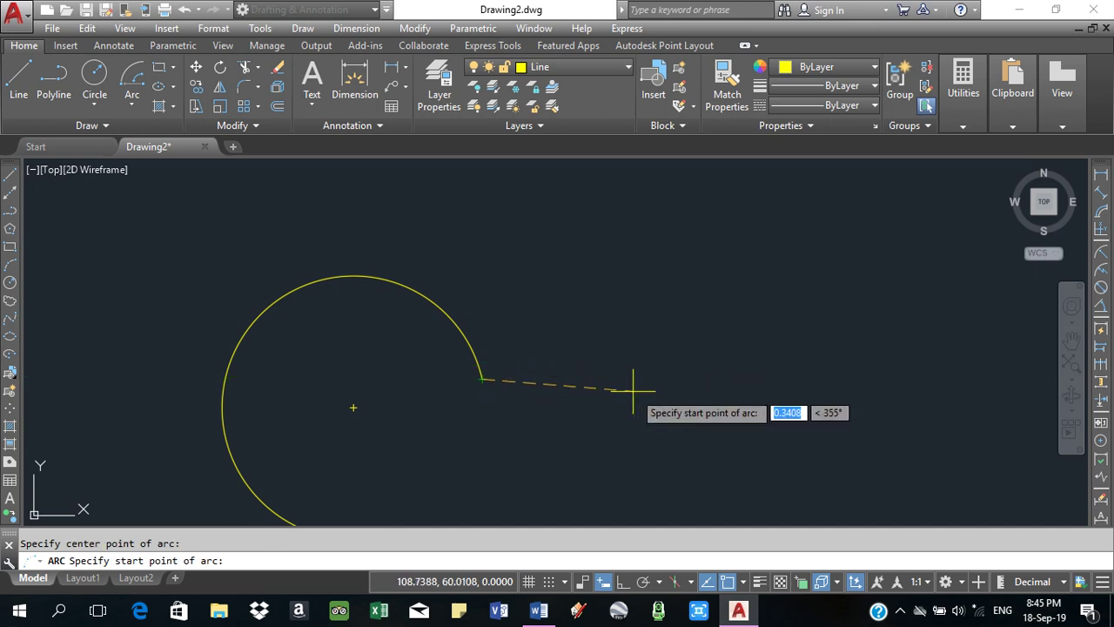
click(675, 454)
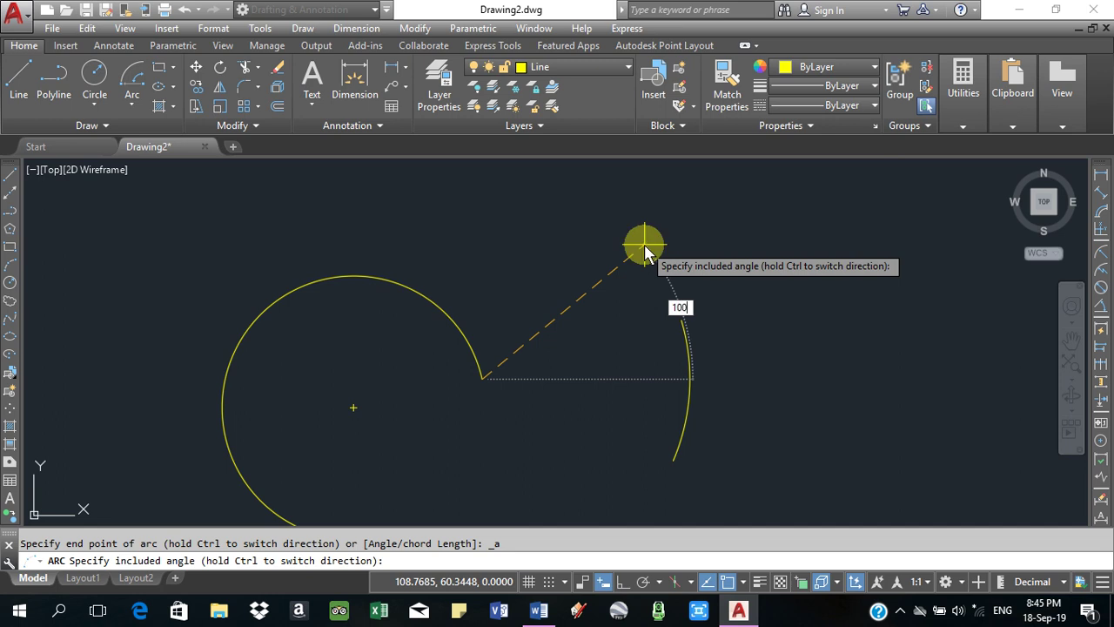
key(Return)
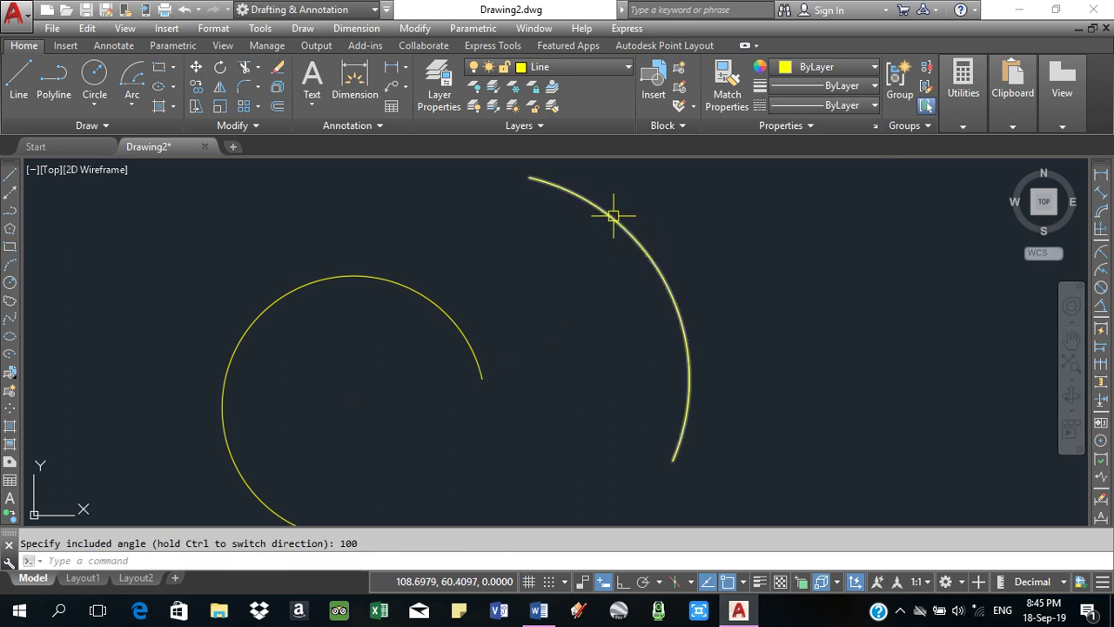
Begin an angular dimension on the 100° arc, then cancel it.
click(1099, 307)
click(668, 309)
scroll(622, 336, down, 2)
scroll(597, 357, down, 2)
scroll(595, 355, down, 1)
scroll(609, 331, down, 1)
scroll(696, 349, down, 1)
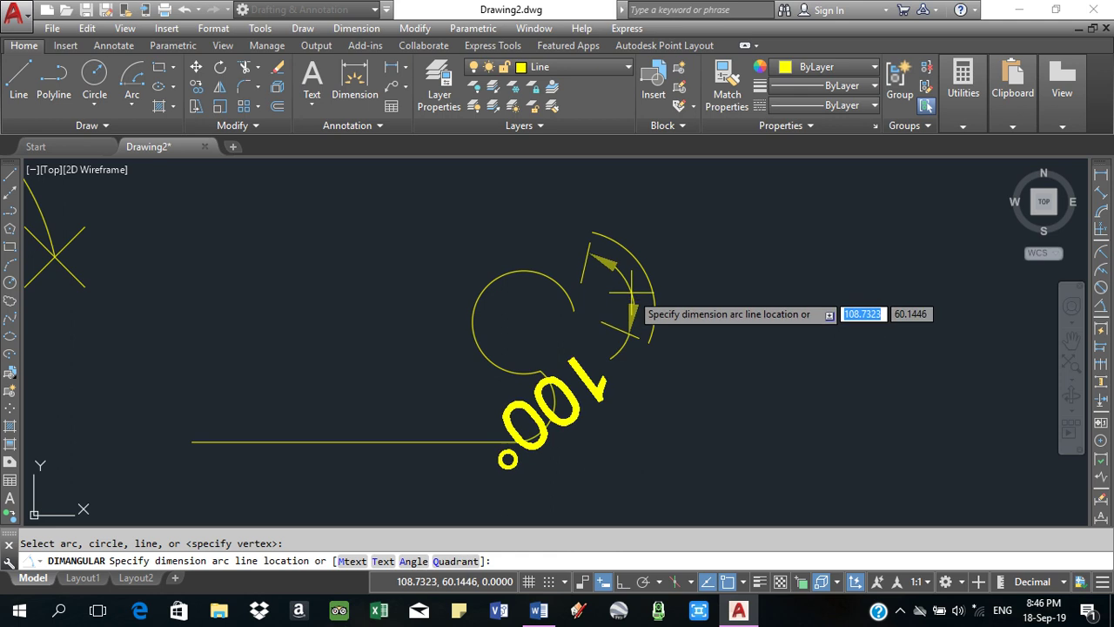
key(Escape)
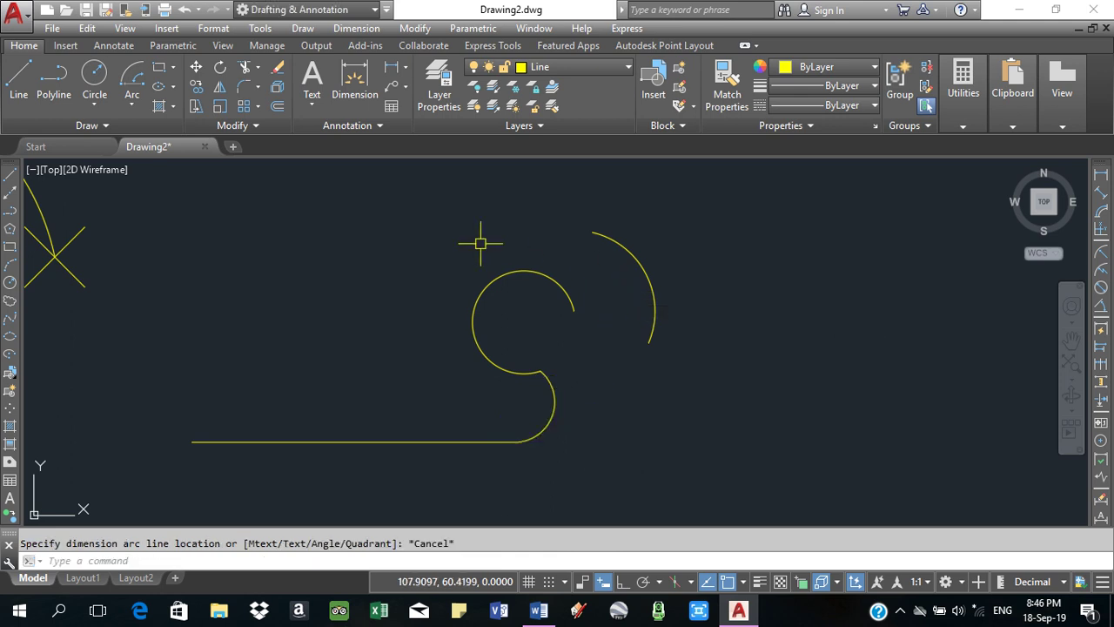
click(133, 105)
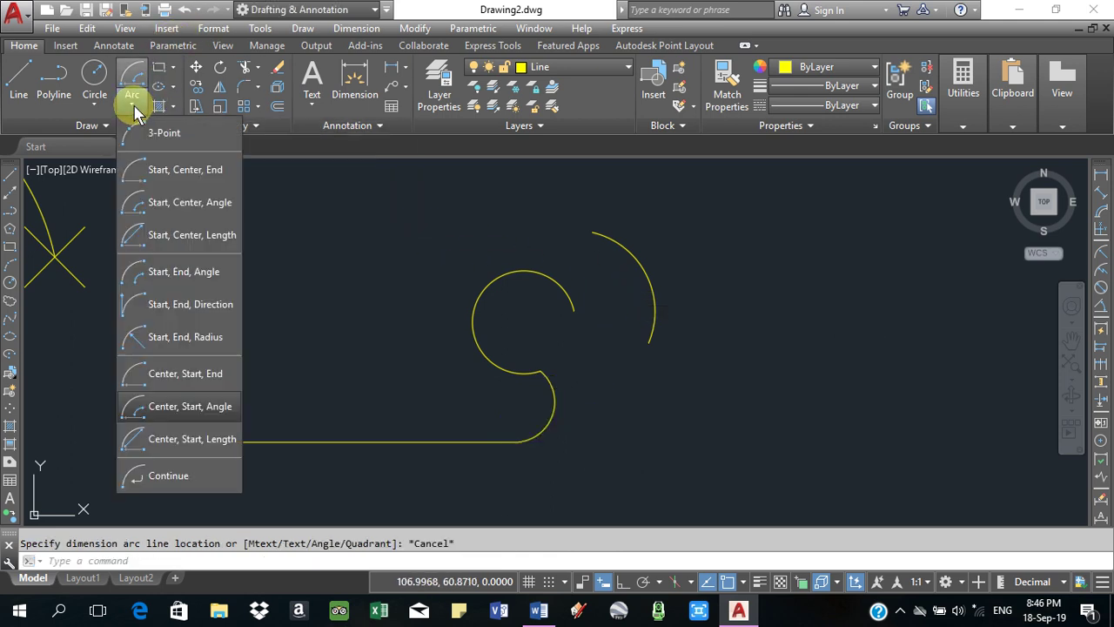
Draw a Center, Start, Length arc with a chord length of 1 in empty space.
click(175, 443)
mouse_move(814, 301)
middle_down()
mouse_move(774, 326)
mouse_move(552, 386)
middle_up()
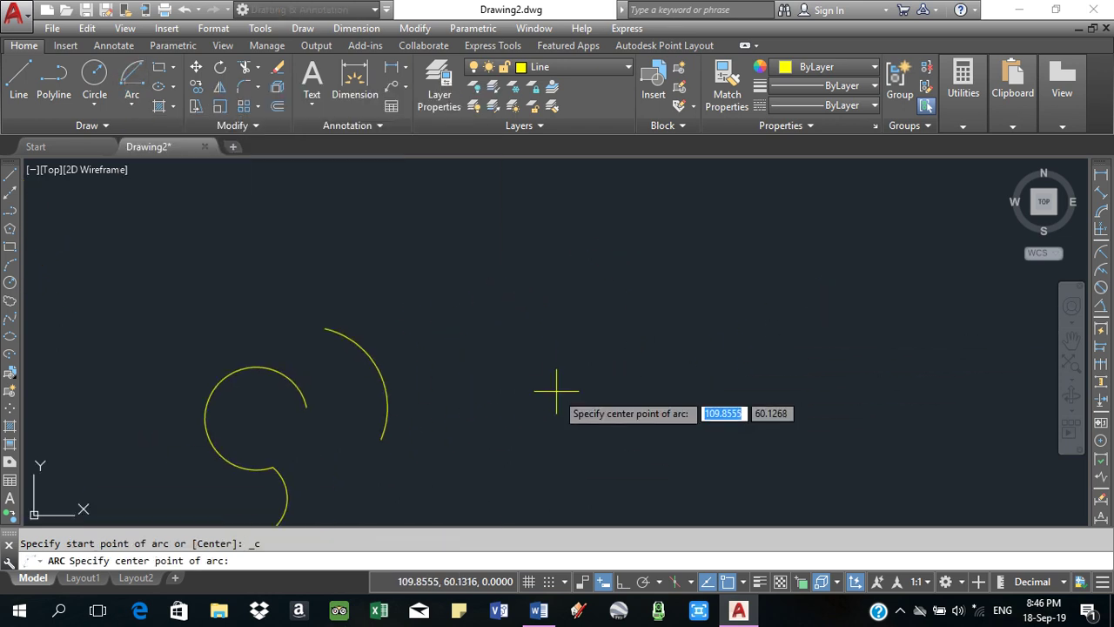
click(533, 380)
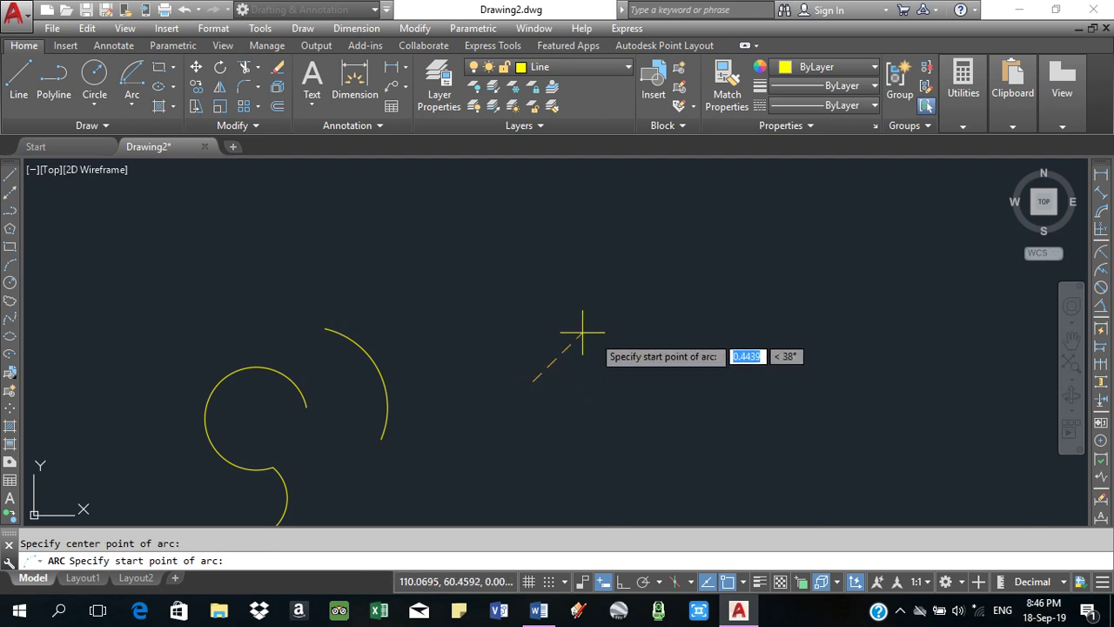
click(684, 379)
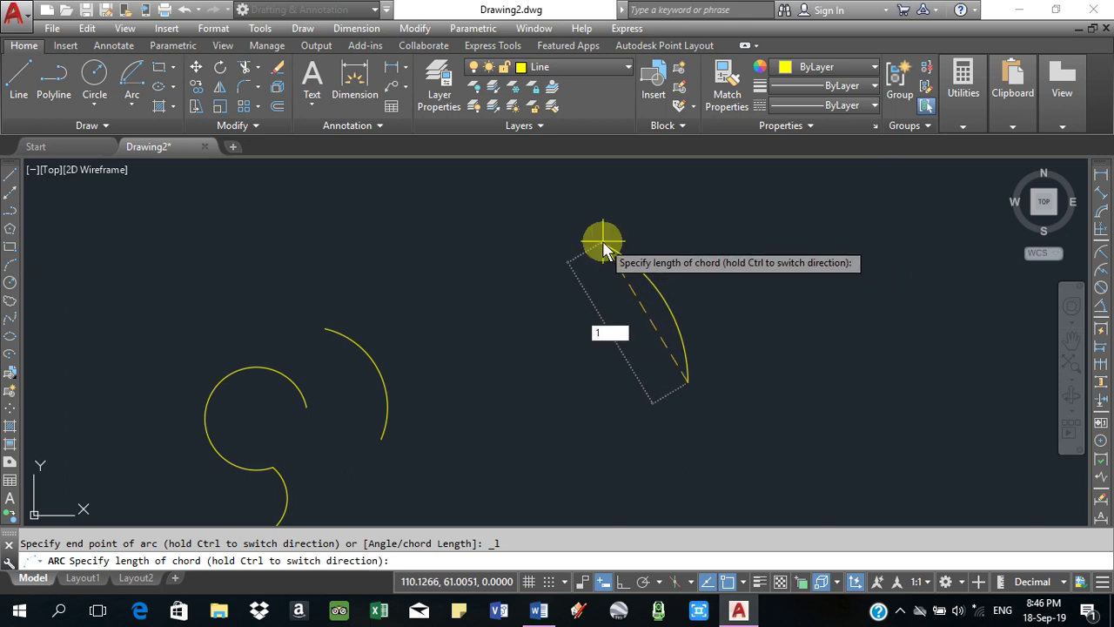
key(Return)
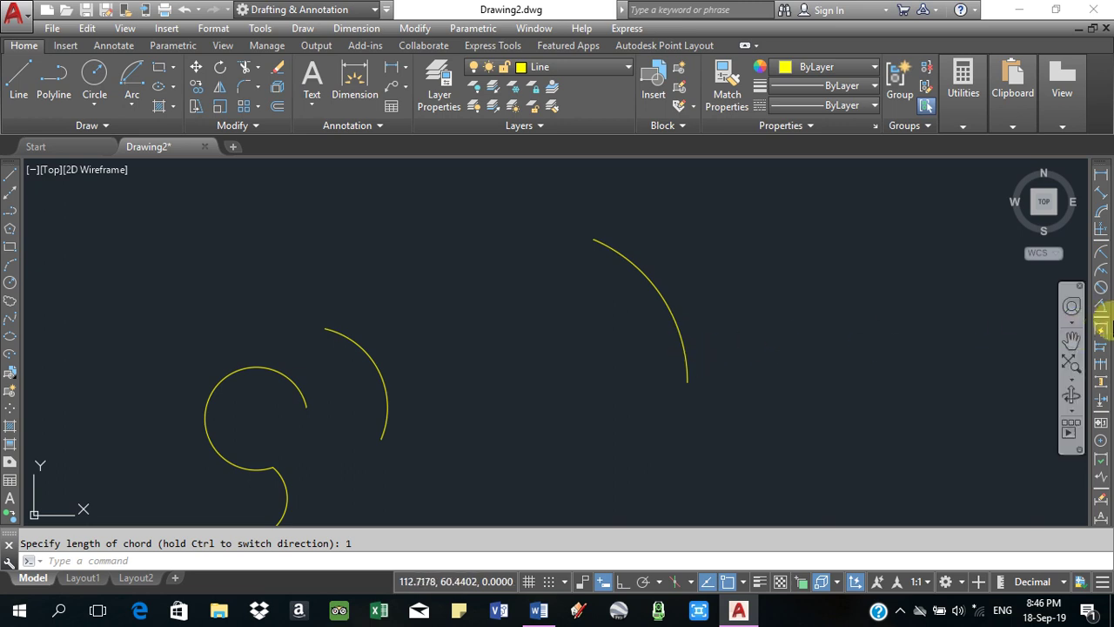
Start an arc-length dimension on the new arc, then cancel it.
click(1099, 214)
click(679, 308)
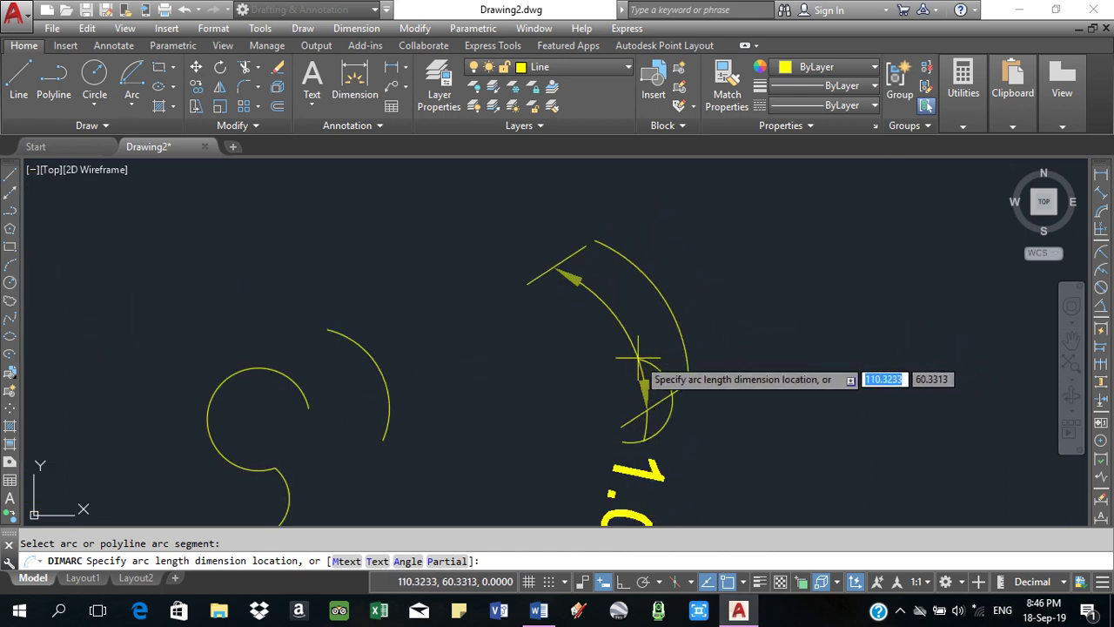
key(Escape)
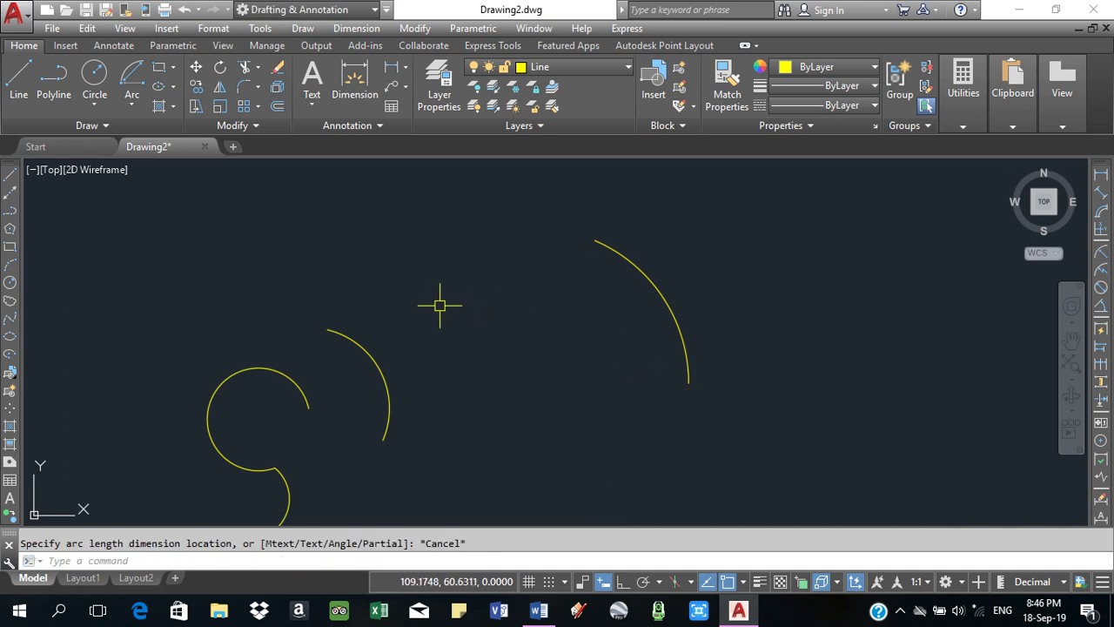
Draw a Continue arc tangent from the chord-length arc's end to a picked point.
click(133, 105)
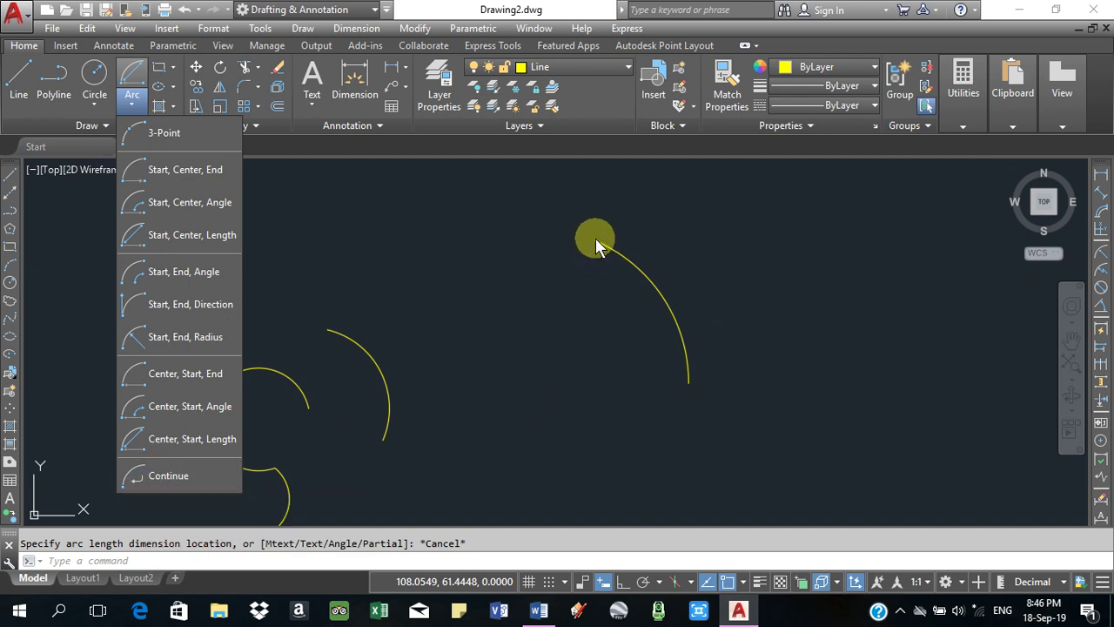
click(159, 477)
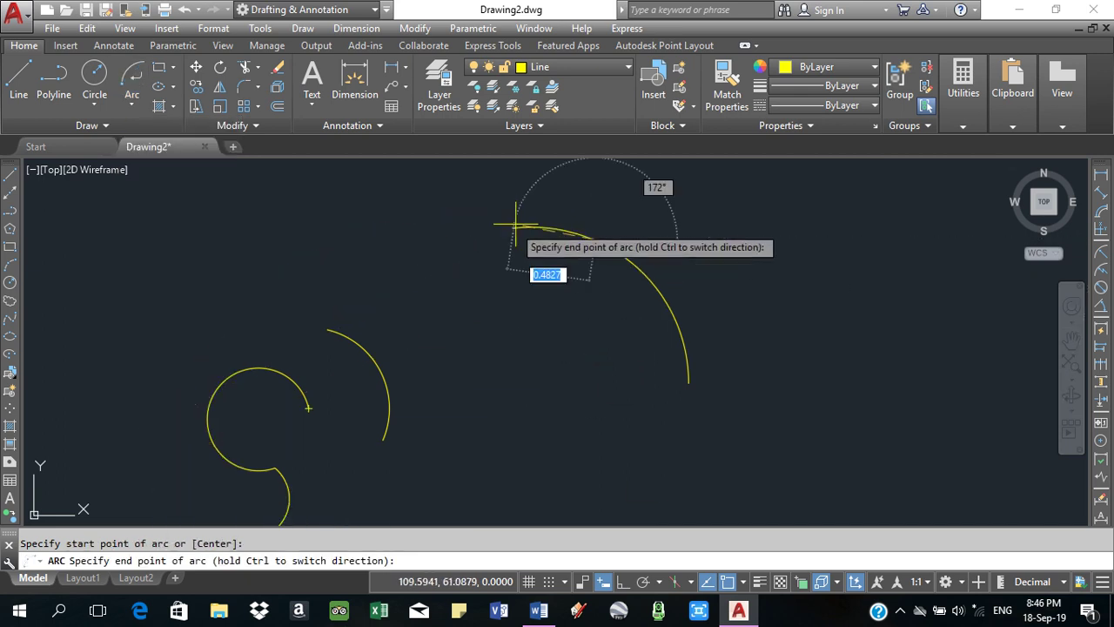
middle_drag(543, 277, 503, 334)
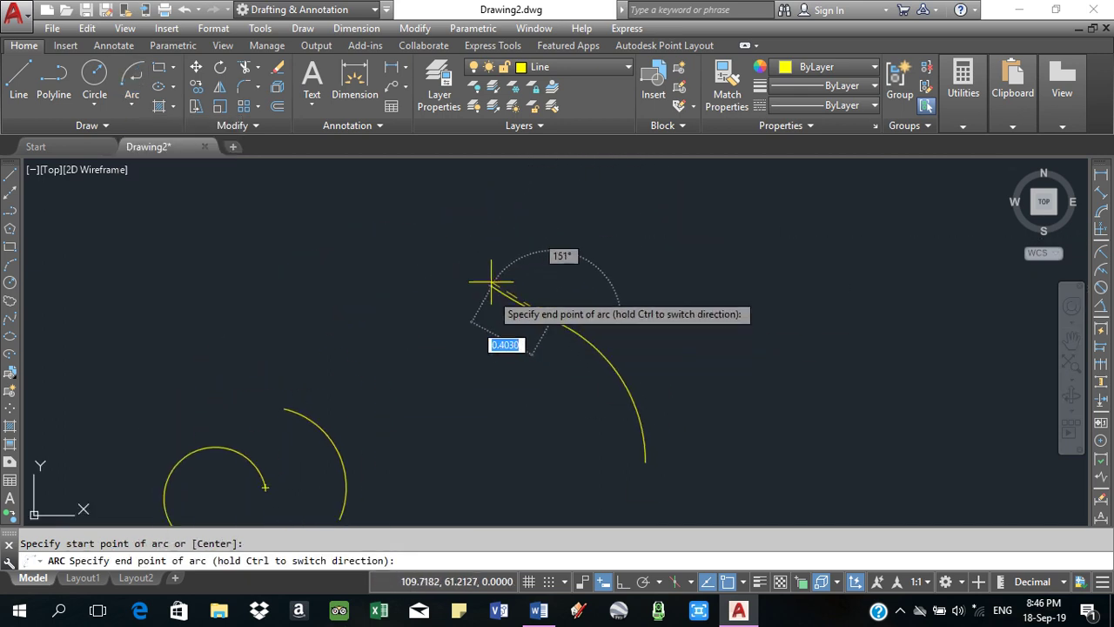
click(570, 206)
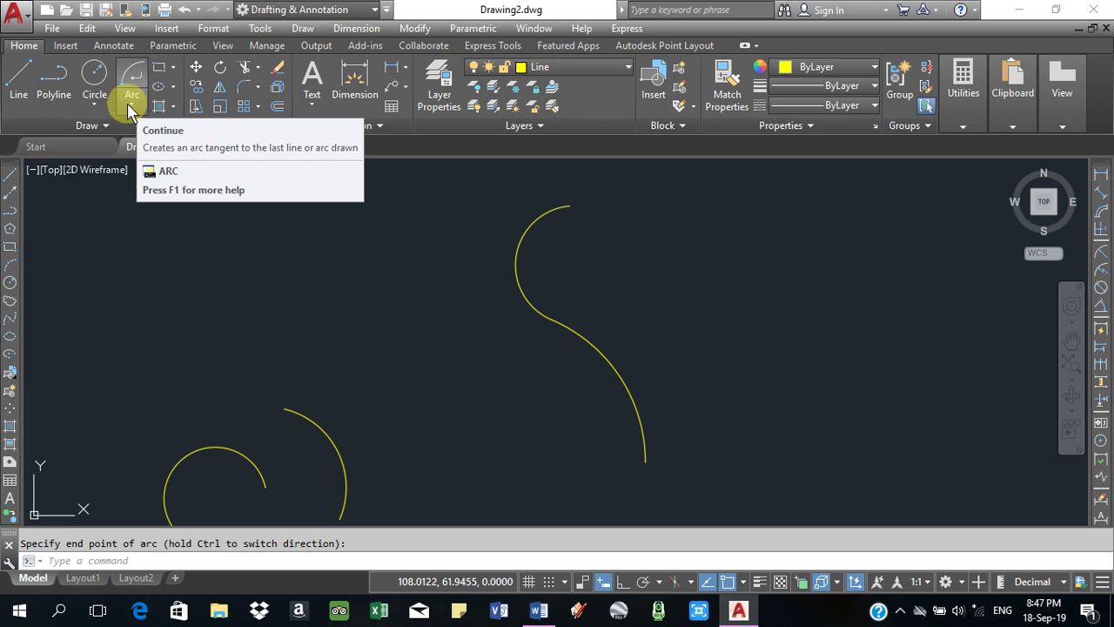
mouse_move(131, 83)
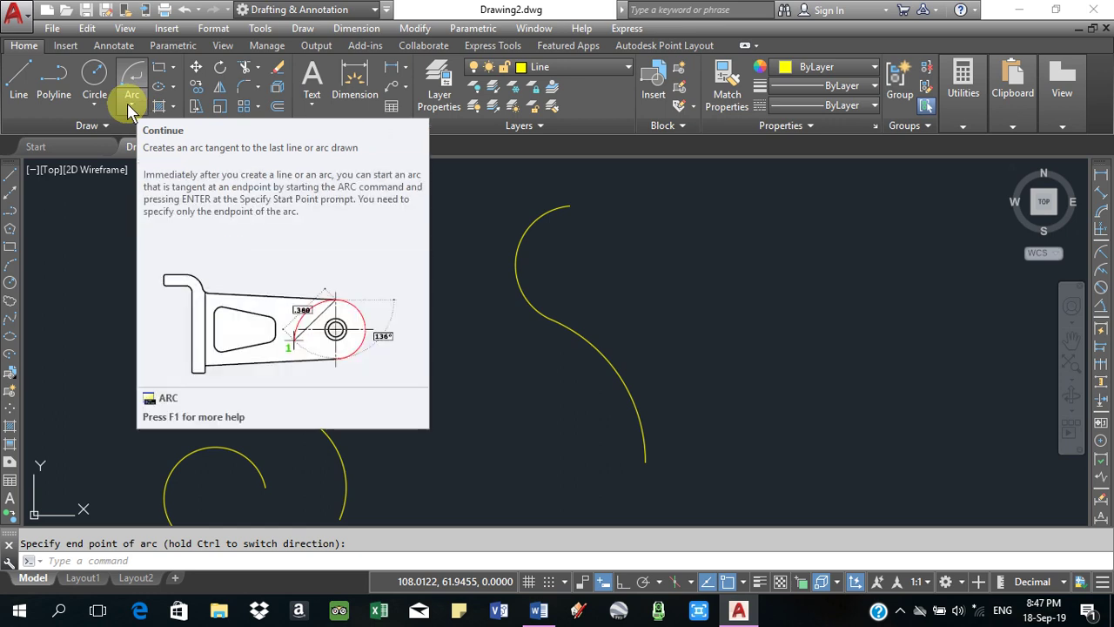
Add a second Continue arc with its end point at .6, completing the S-curve.
click(128, 109)
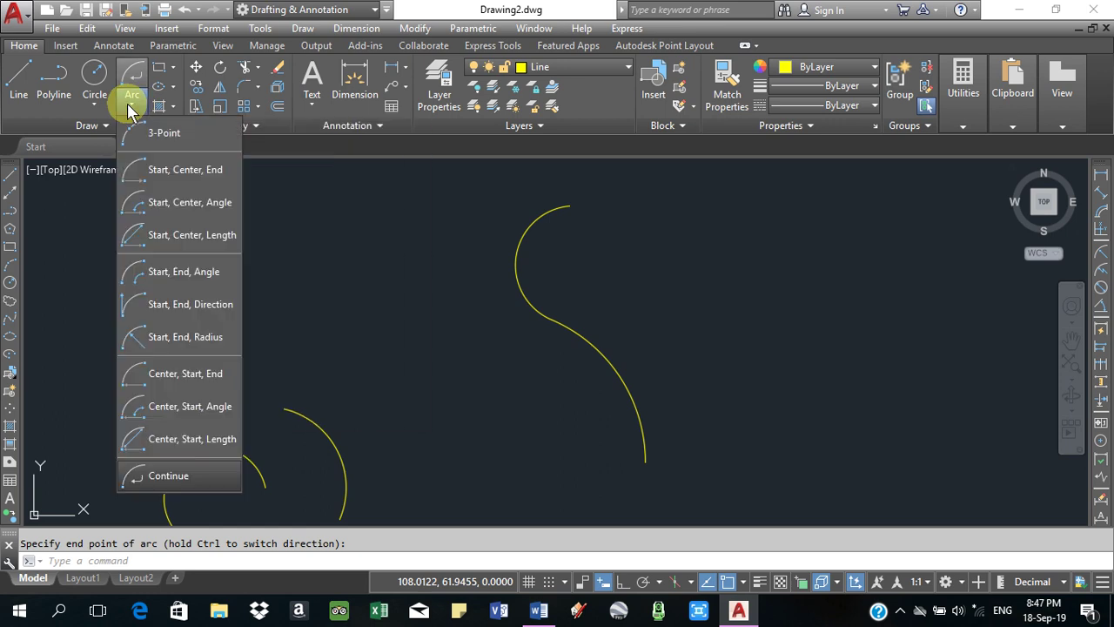
click(169, 476)
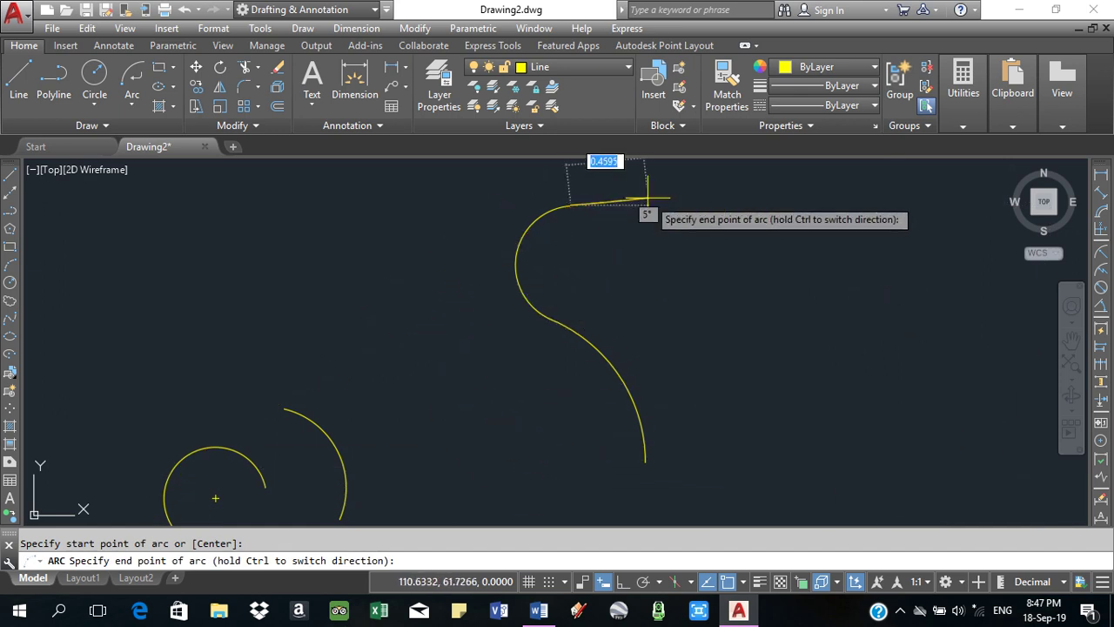
scroll(600, 252, up, 3)
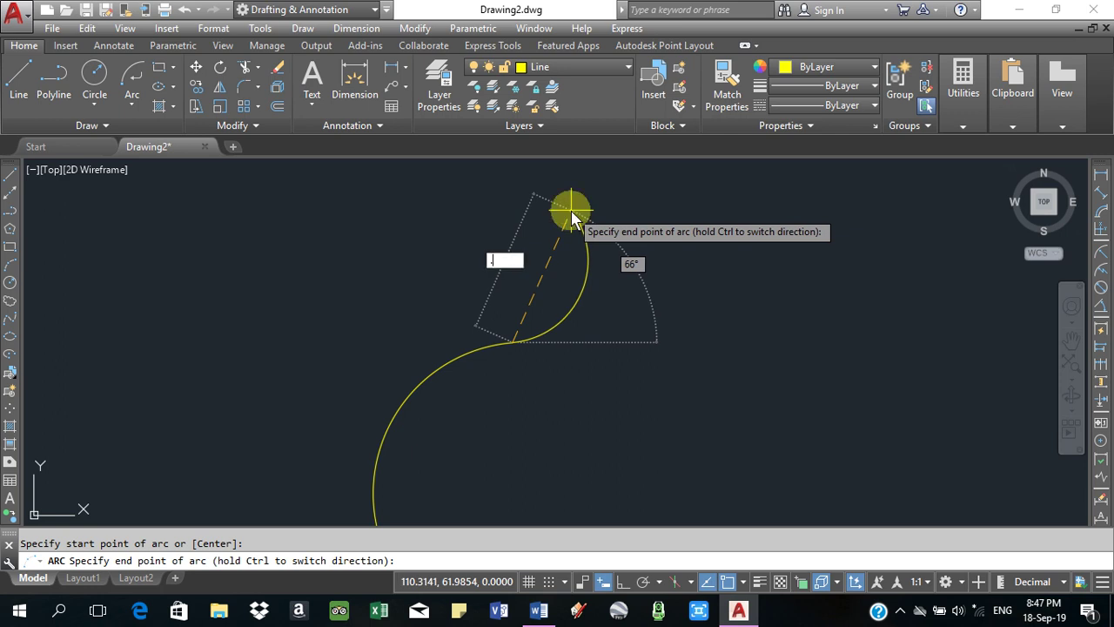
text(6)
key(Return)
scroll(670, 253, down, 3)
scroll(601, 317, down, 3)
scroll(570, 331, down, 2)
scroll(570, 339, down, 2)
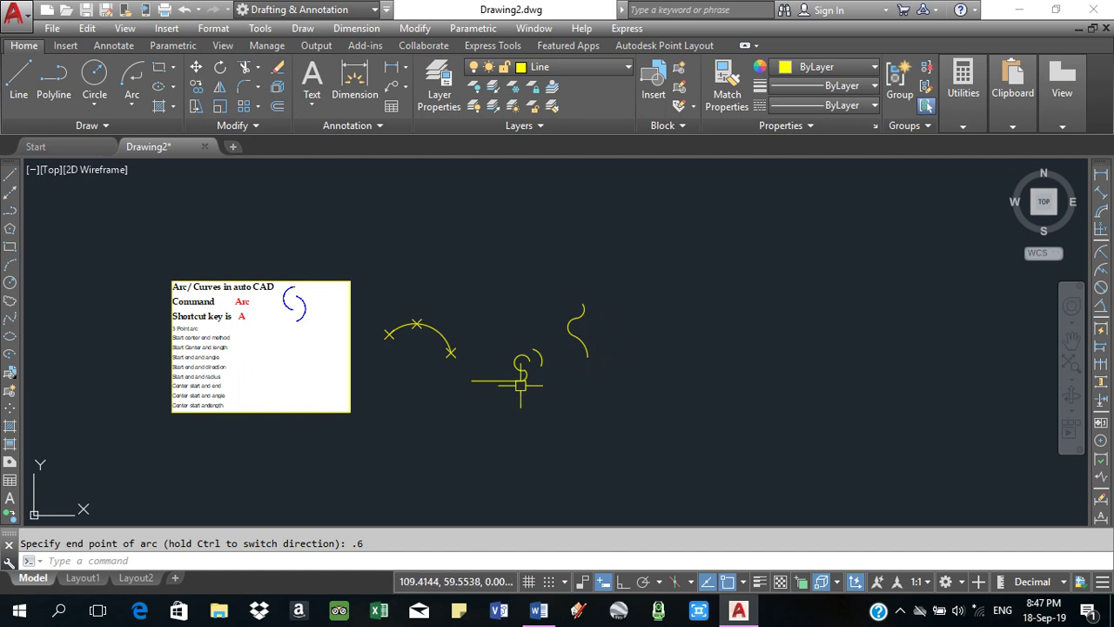
scroll(505, 380, up, 4)
middle_drag(564, 345, 569, 402)
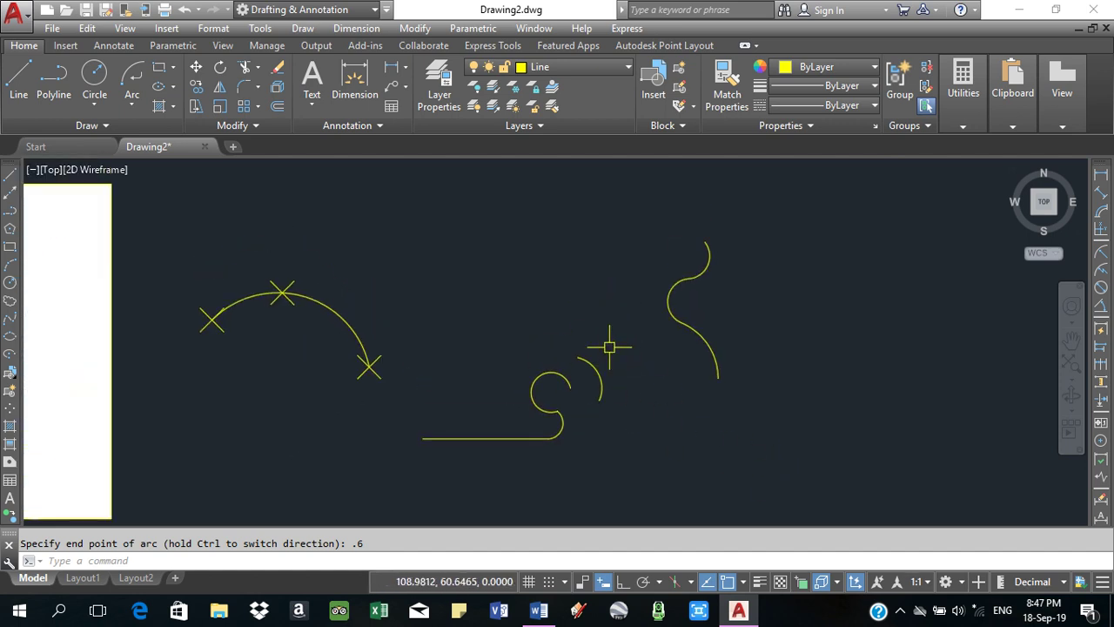
click(134, 106)
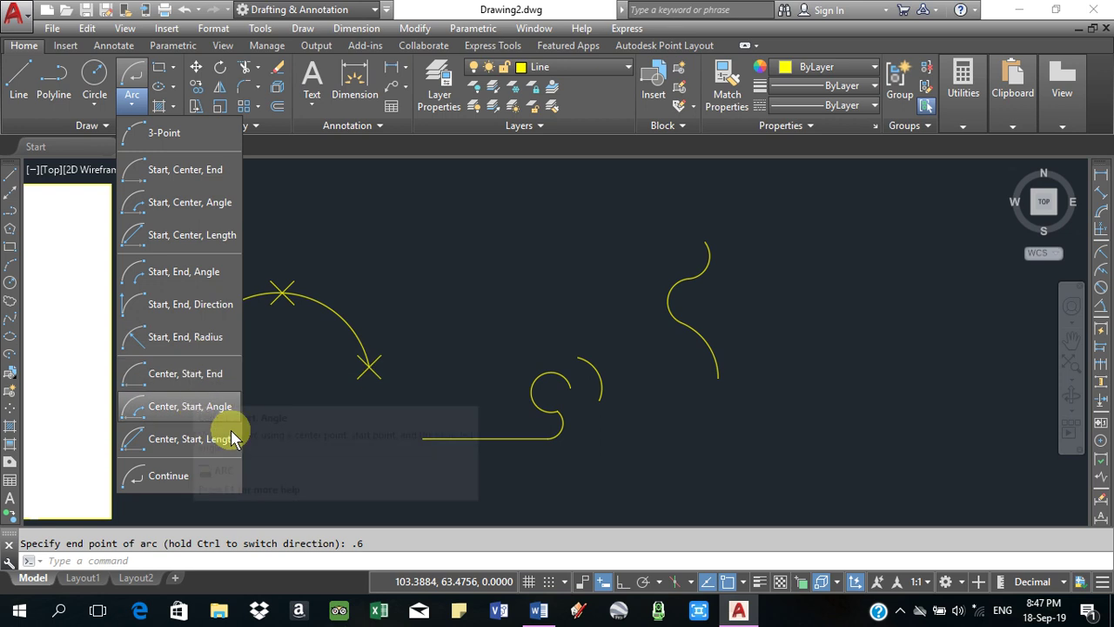
click(455, 305)
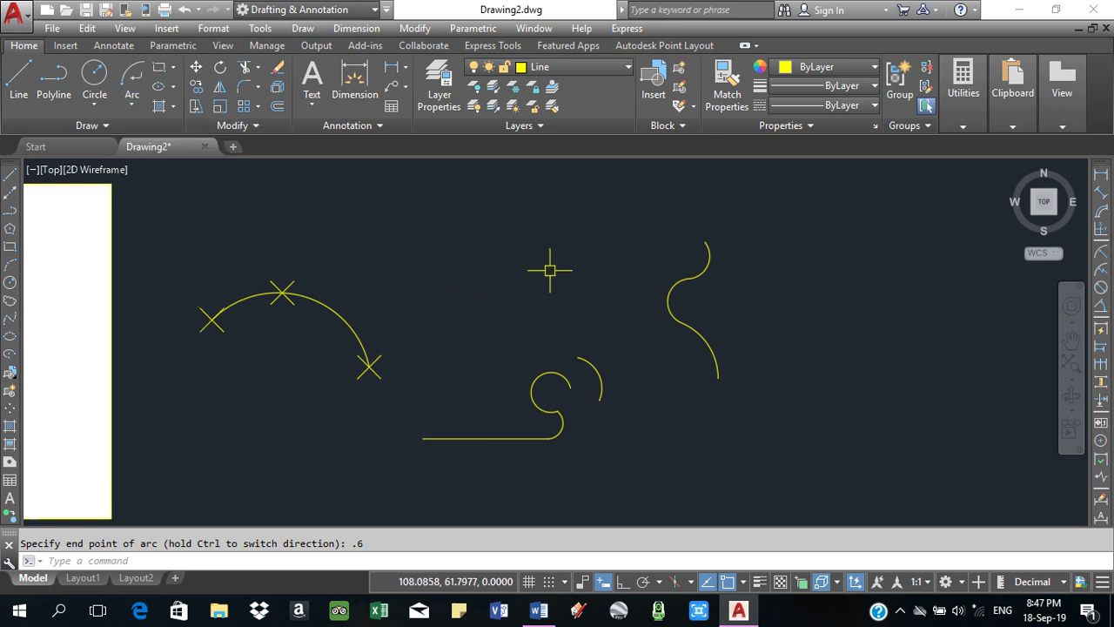
middle_drag(550, 270, 544, 279)
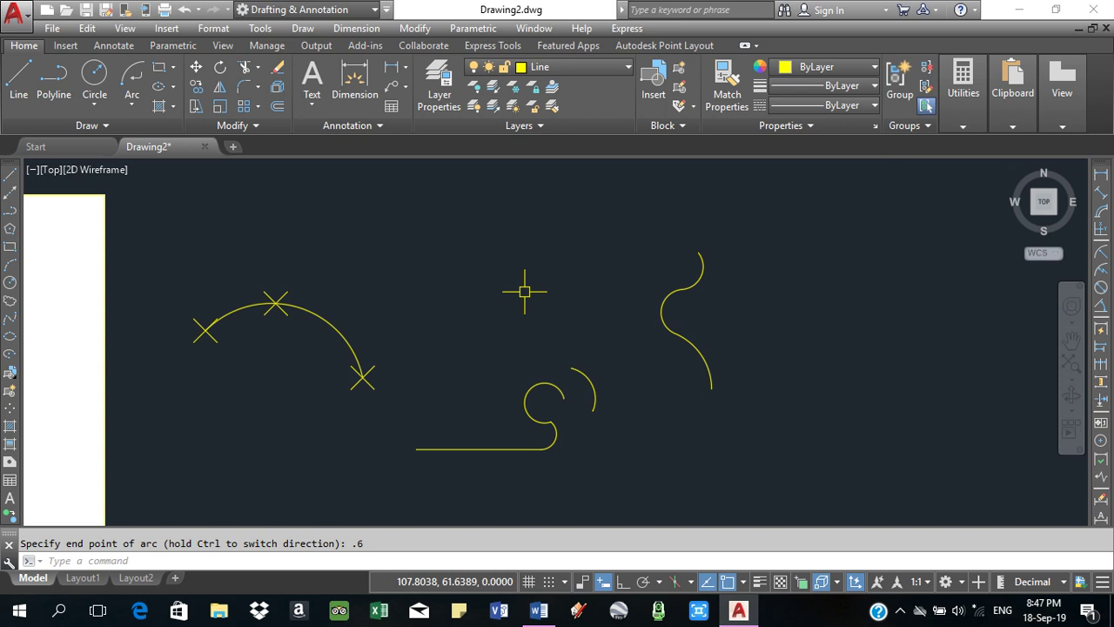